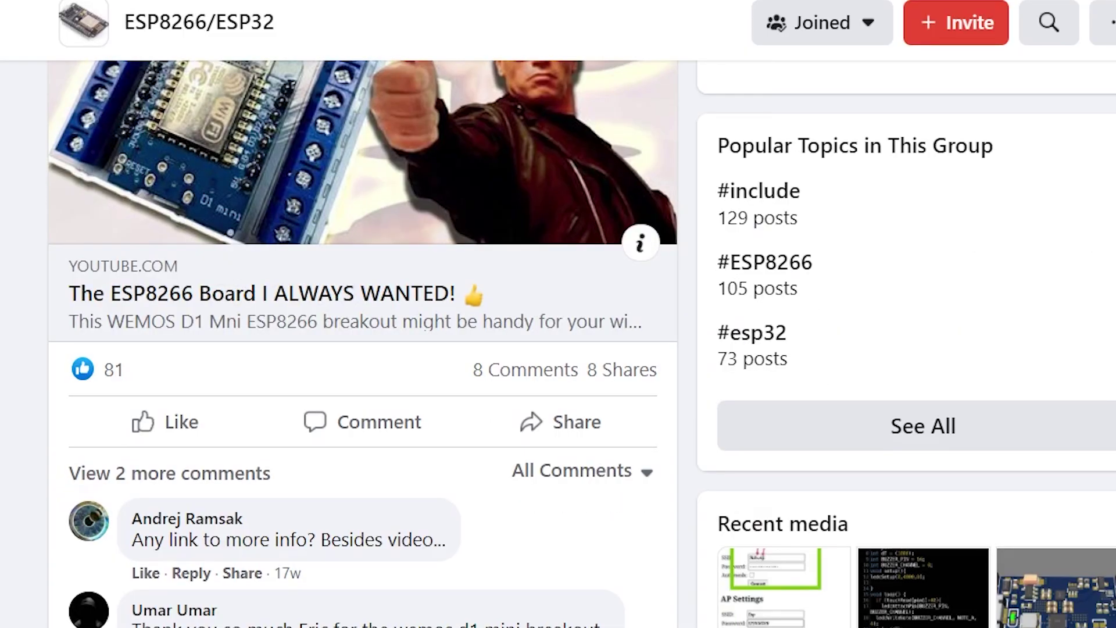
- Scroll through the group post's comments to the request for an ESP32 breakout board
scroll(557, 343, "down", 3)
scroll(286, 302, "down", 2)
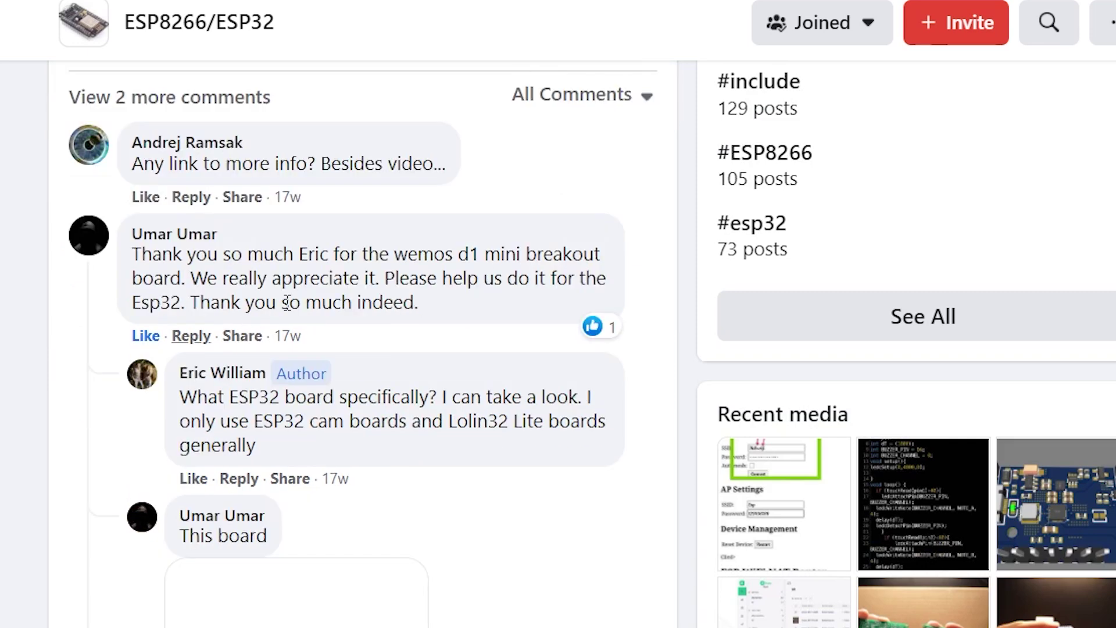
scroll(20, 490, "down", 3)
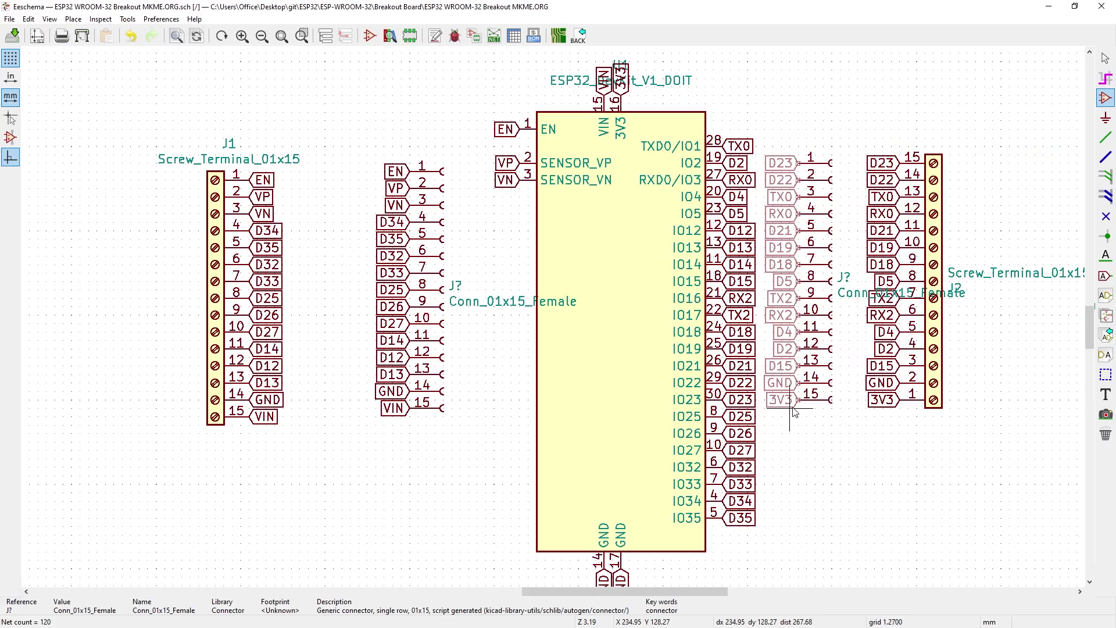
- Create the prototyping pad grid, move it onto the board top, and orbit the 3D view
scroll(853, 301, "up", 3)
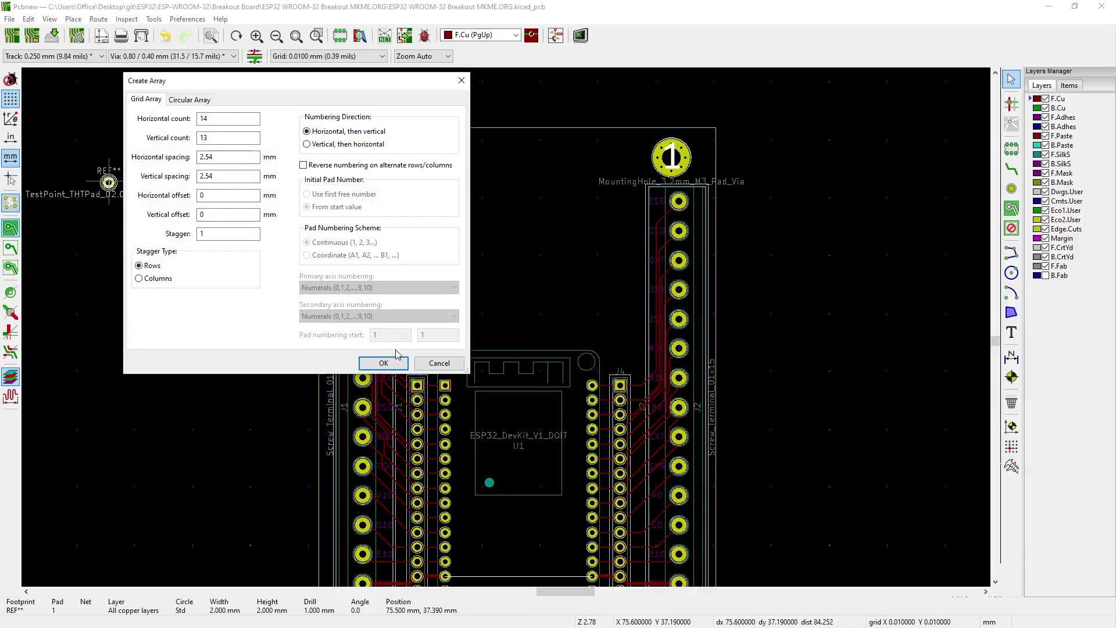
left_click(384, 362)
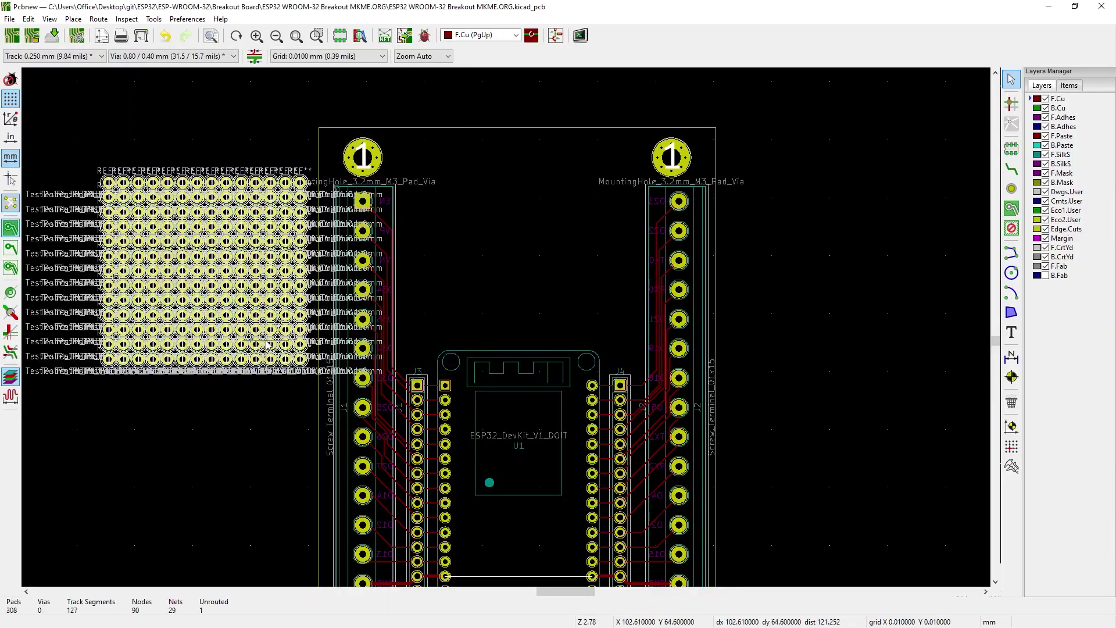
left_click_drag(291, 317, 594, 317)
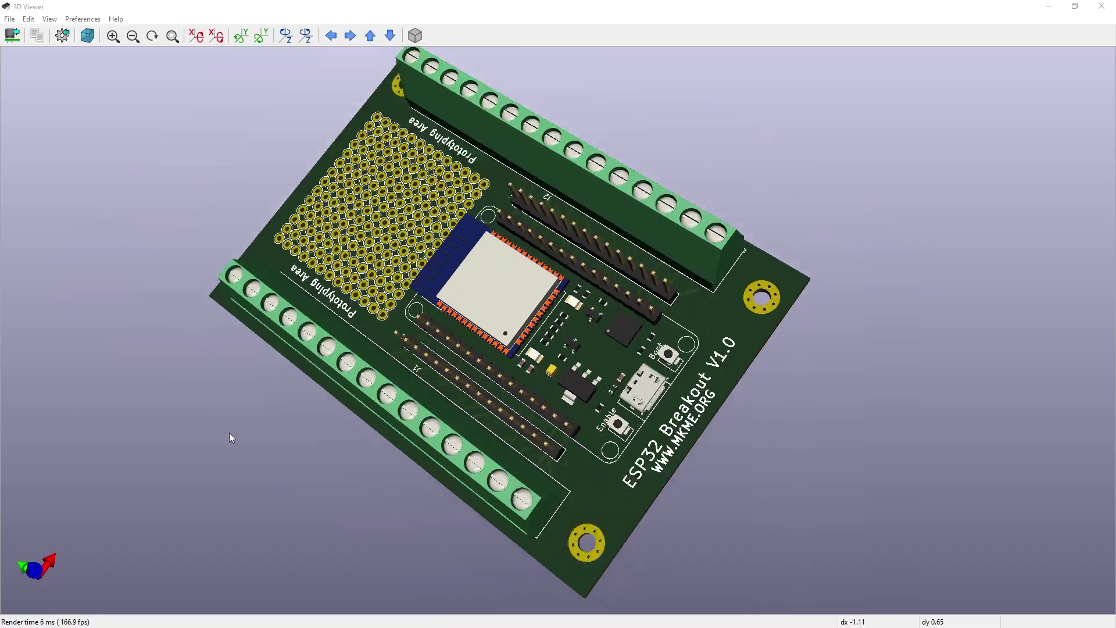
left_click_drag(231, 439, 124, 150)
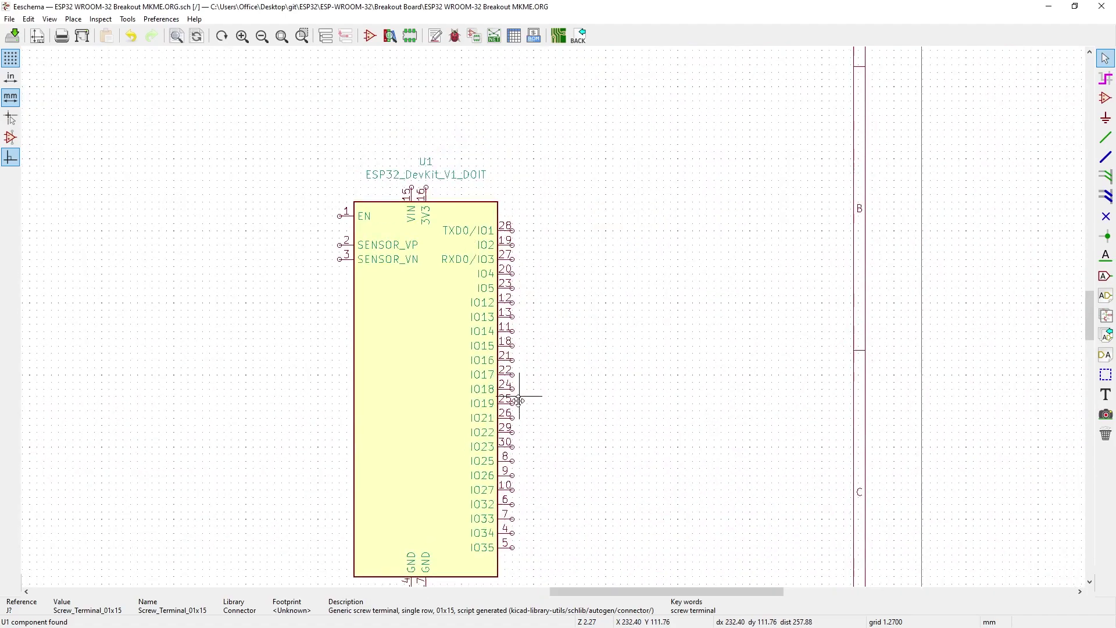
scroll(434, 323, "up", 1)
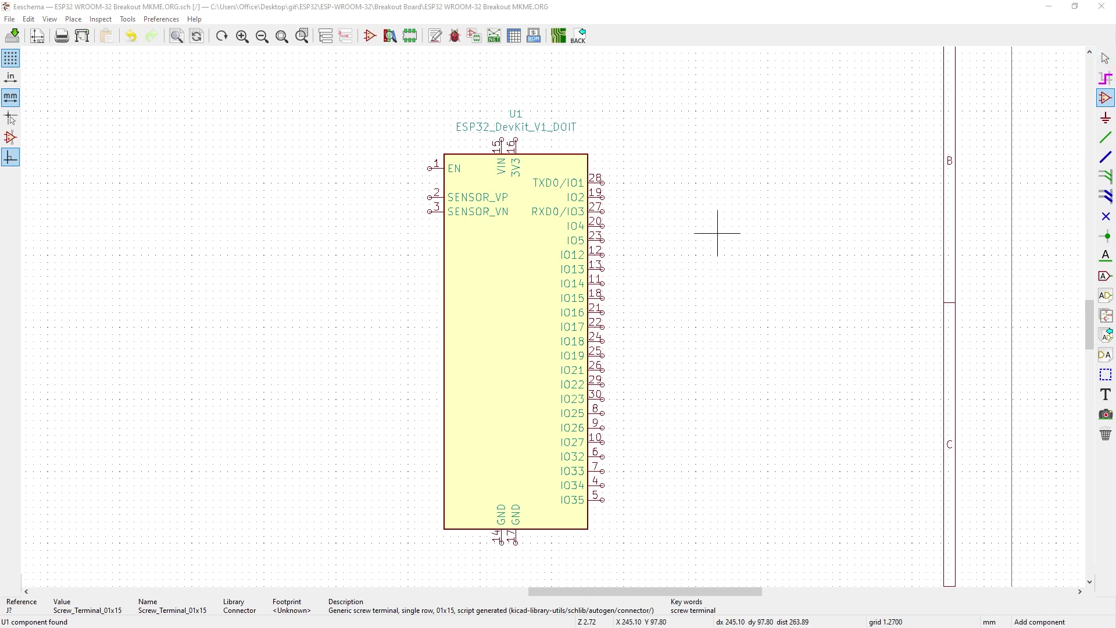
- Search 'screw' in the symbol chooser and place a Screw_Terminal_01x15 symbol
left_click(717, 233)
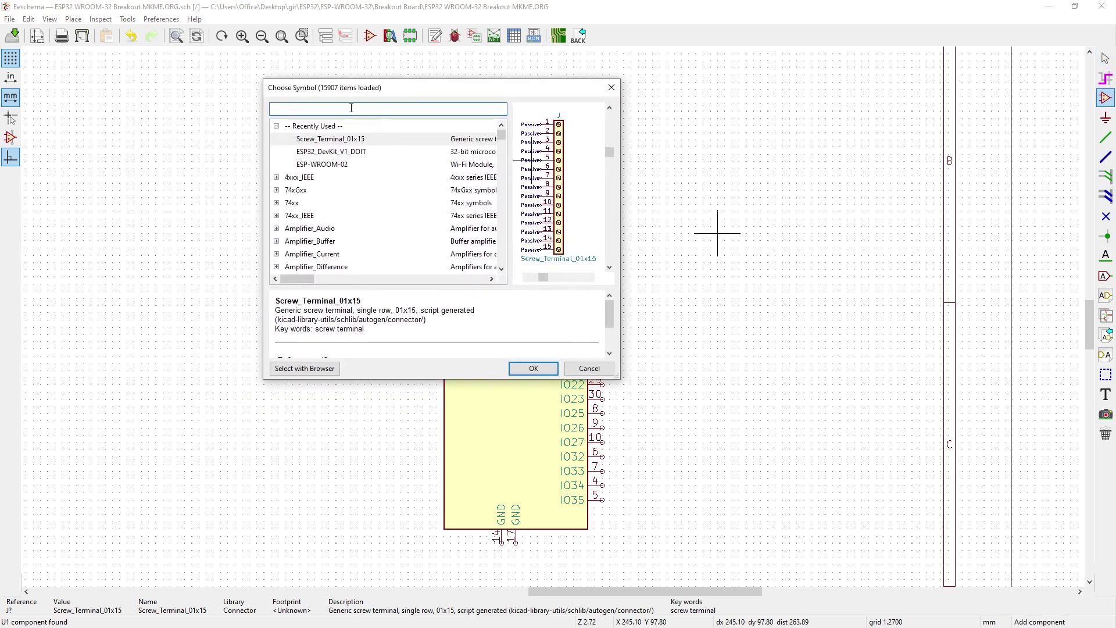
type("screw")
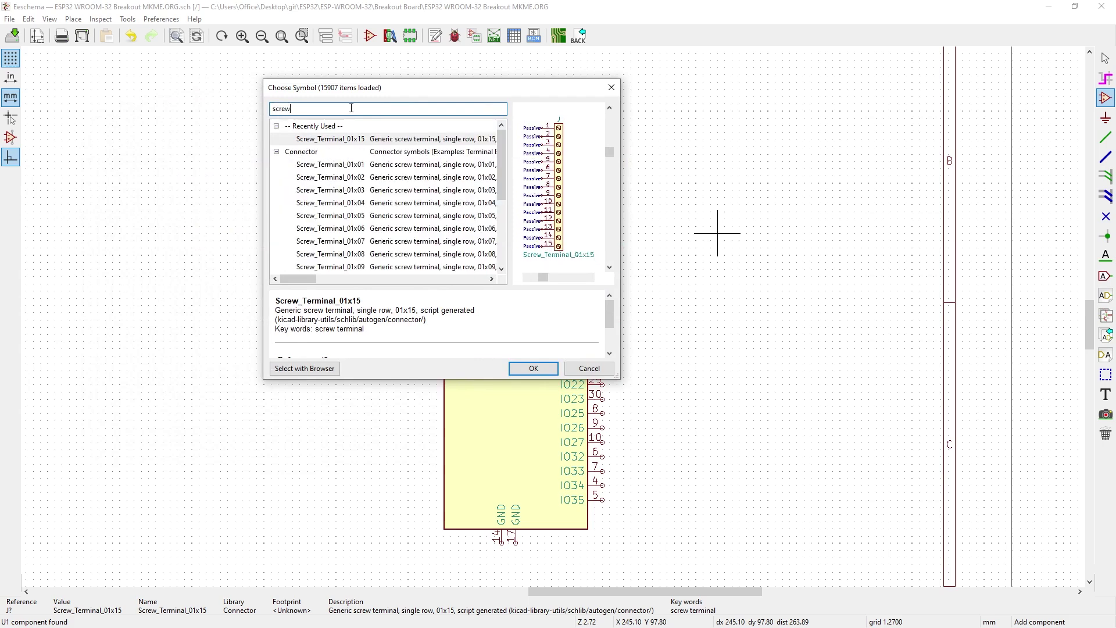
scroll(378, 211, "down", 1)
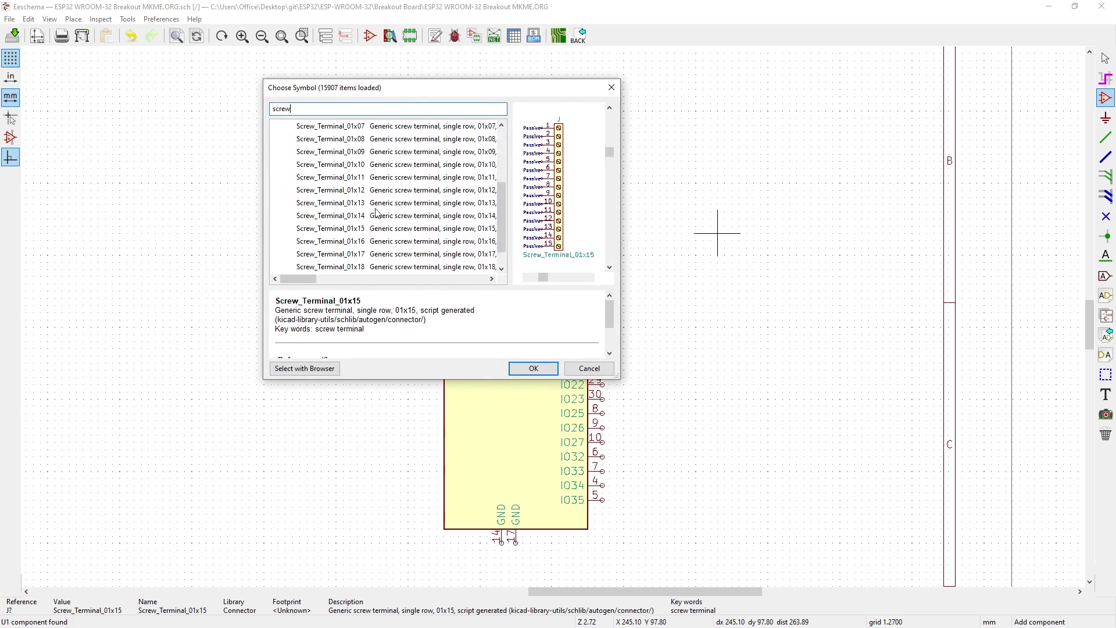
left_click(533, 368)
- Duplicate the screw terminal and place the copy to the left of U1
right_click(734, 296)
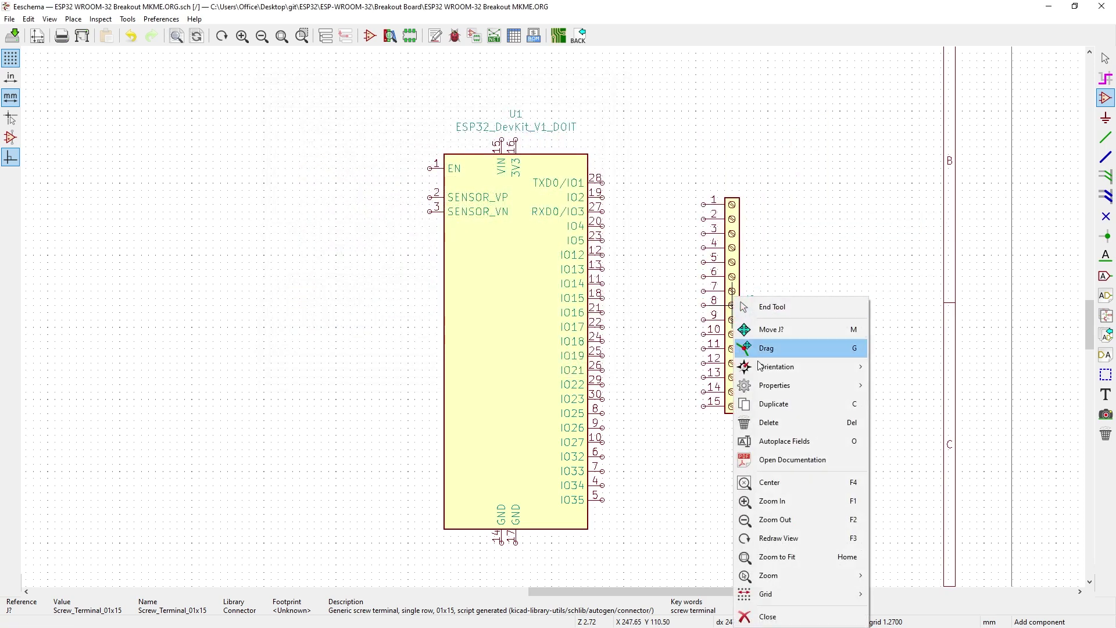
left_click(766, 403)
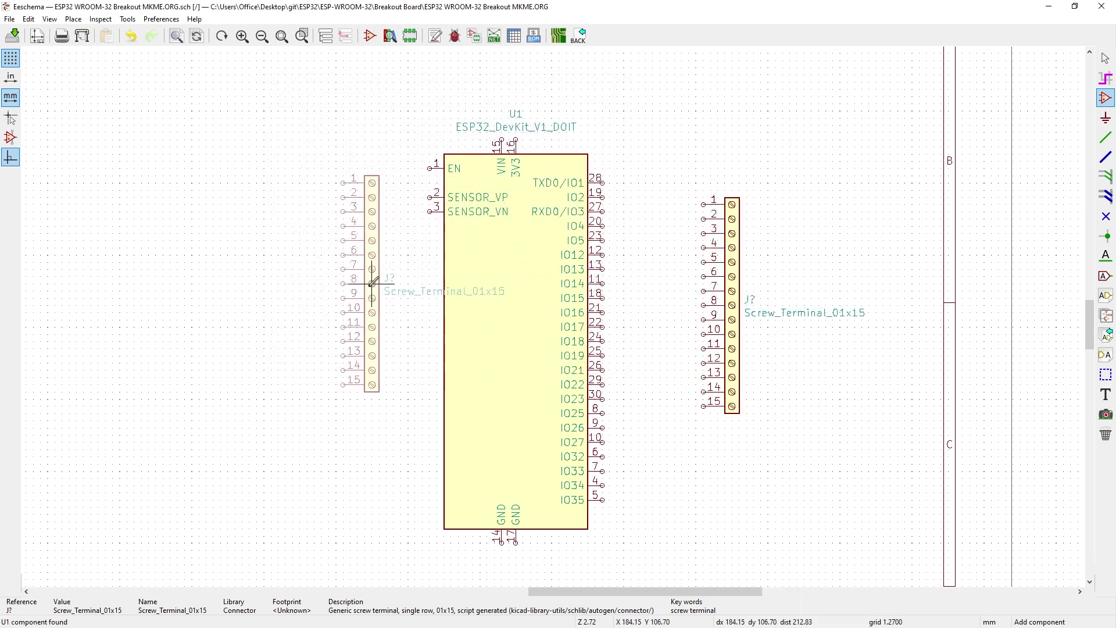
scroll(343, 326, "up", 3)
scroll(555, 316, "down", 5)
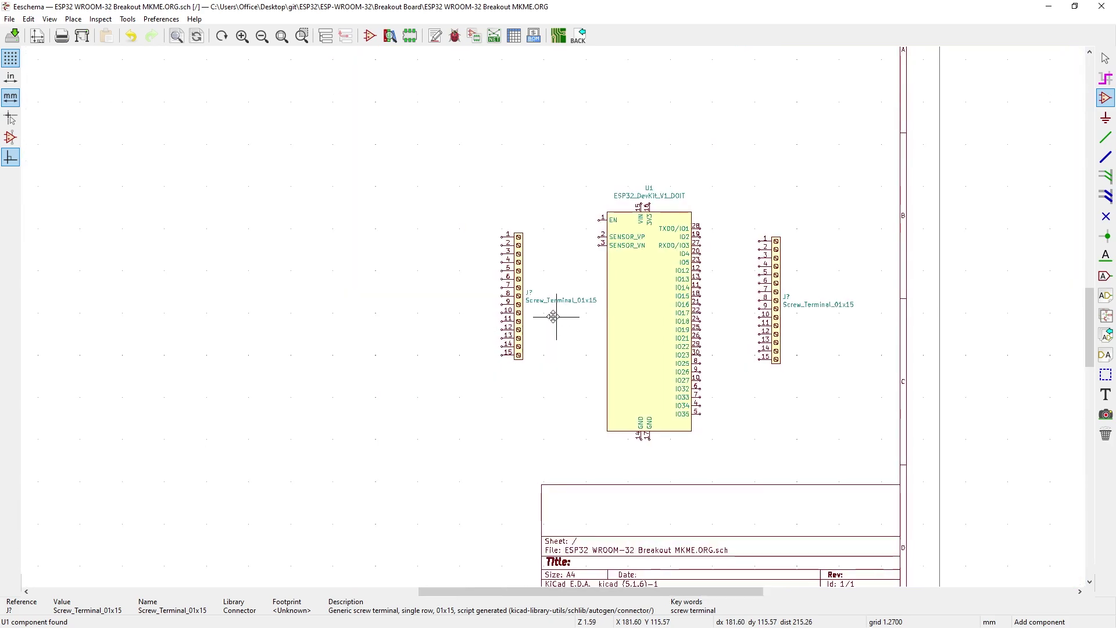
scroll(349, 306, "up", 3)
left_click(295, 314)
scroll(563, 309, "down", 3)
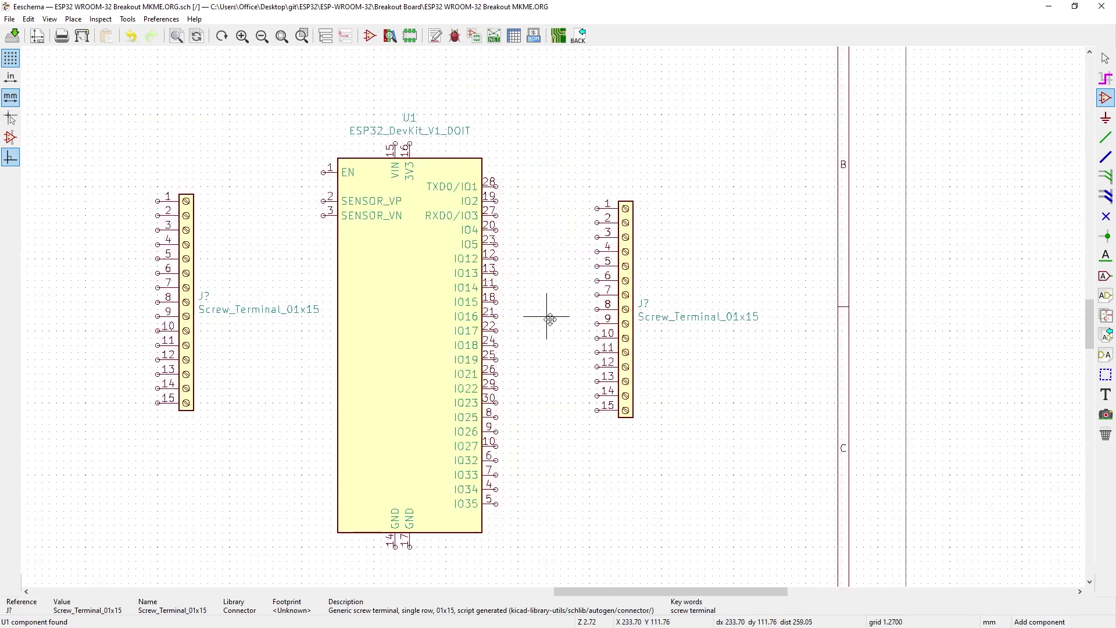
scroll(663, 288, "up", 2)
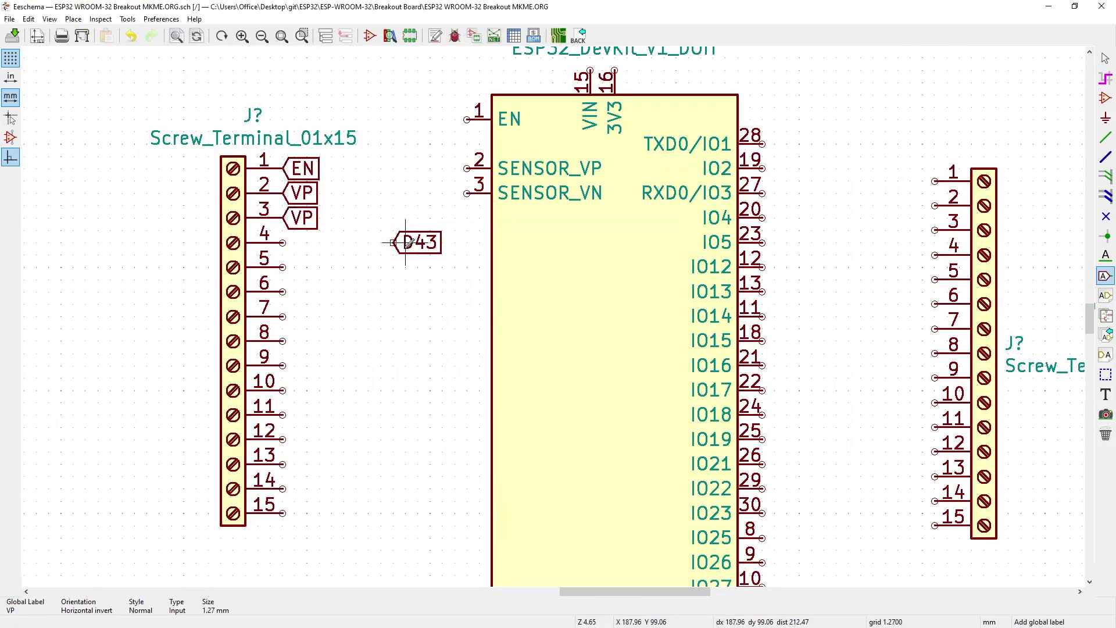
- Correct the pin-4 global label to D35 and add a D32 label on the following pin
right_click(486, 239)
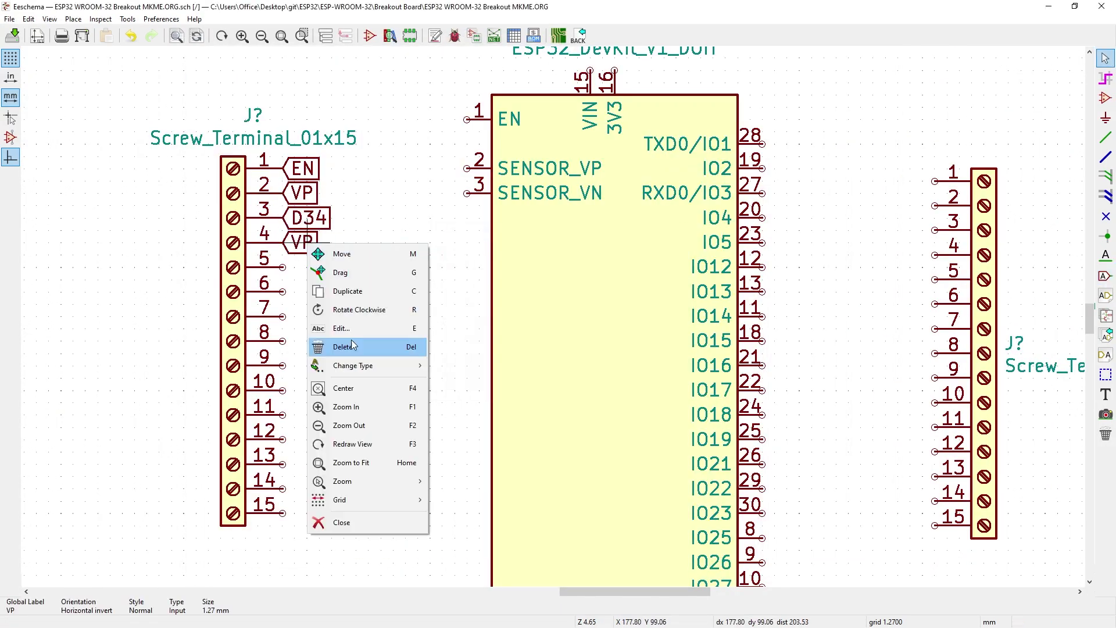
left_click(341, 327)
type("D35")
key("Return")
left_click(1105, 276)
left_click(294, 267)
type("D32")
key("Return")
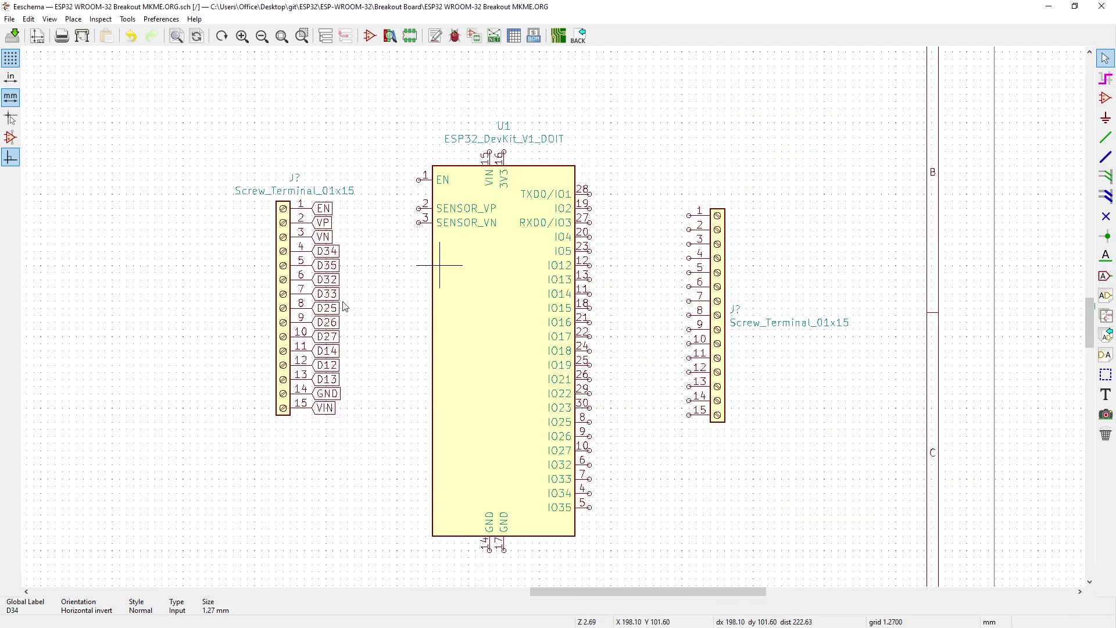
- Copy the terminal's label column as a block and place it beside the ESP32, entering RX
left_click_drag(372, 198, 311, 429)
right_click(319, 433)
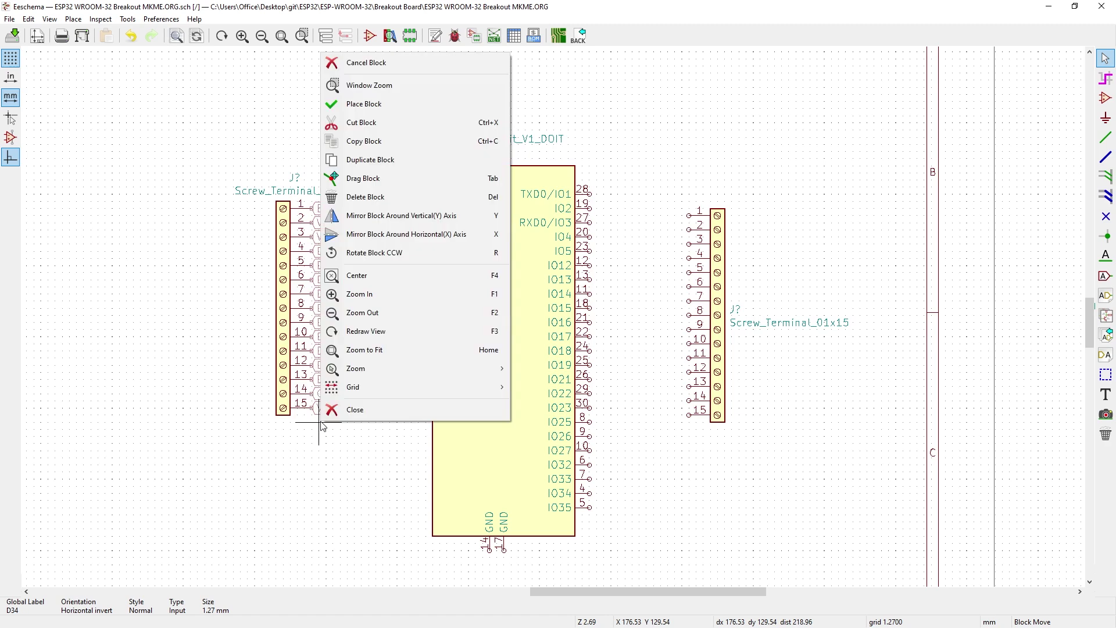
left_click(361, 139)
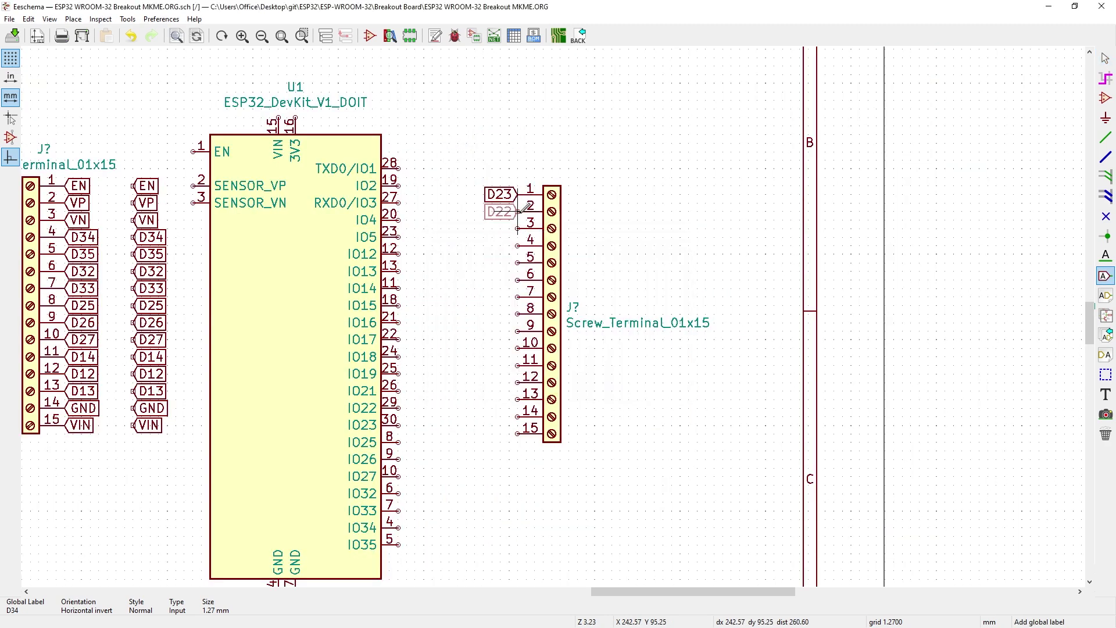
type("RX")
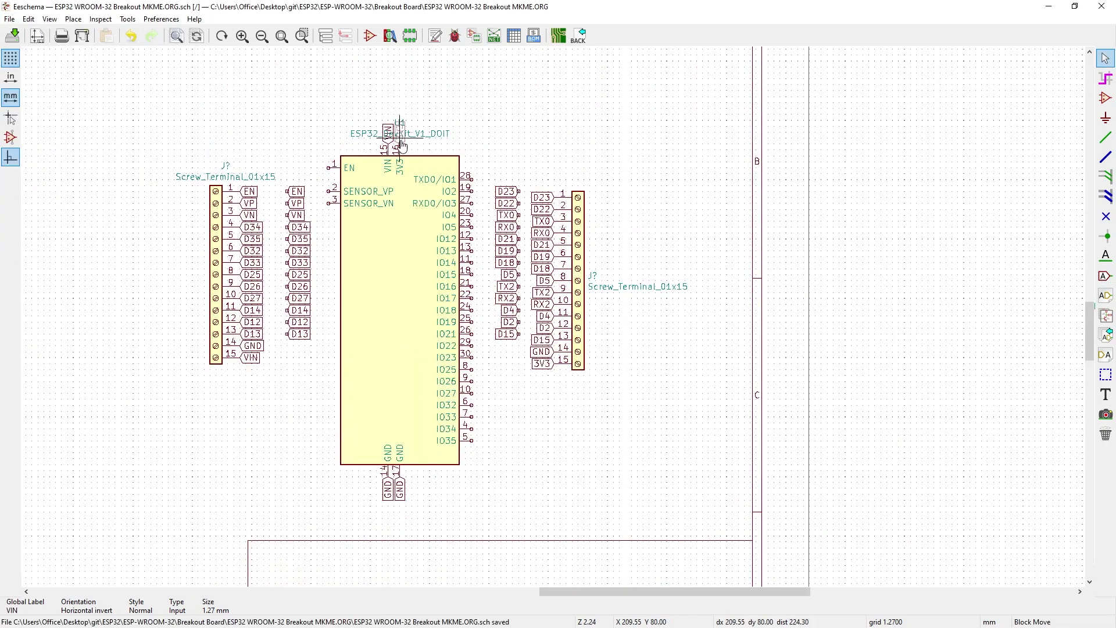
- Move the copied labels onto their ESP32 pins: VN, RX0, D18, D13, D27 and D26
scroll(402, 145, "up", 2)
left_click(272, 241)
scroll(272, 242, "up", 3)
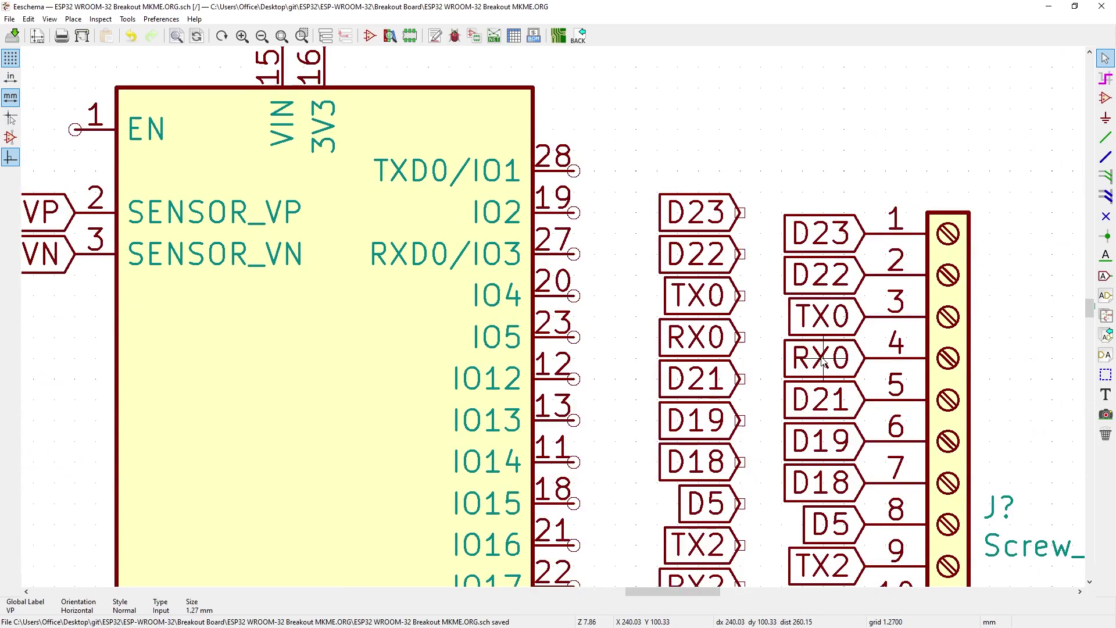
left_click(699, 226)
scroll(553, 316, "down", 4)
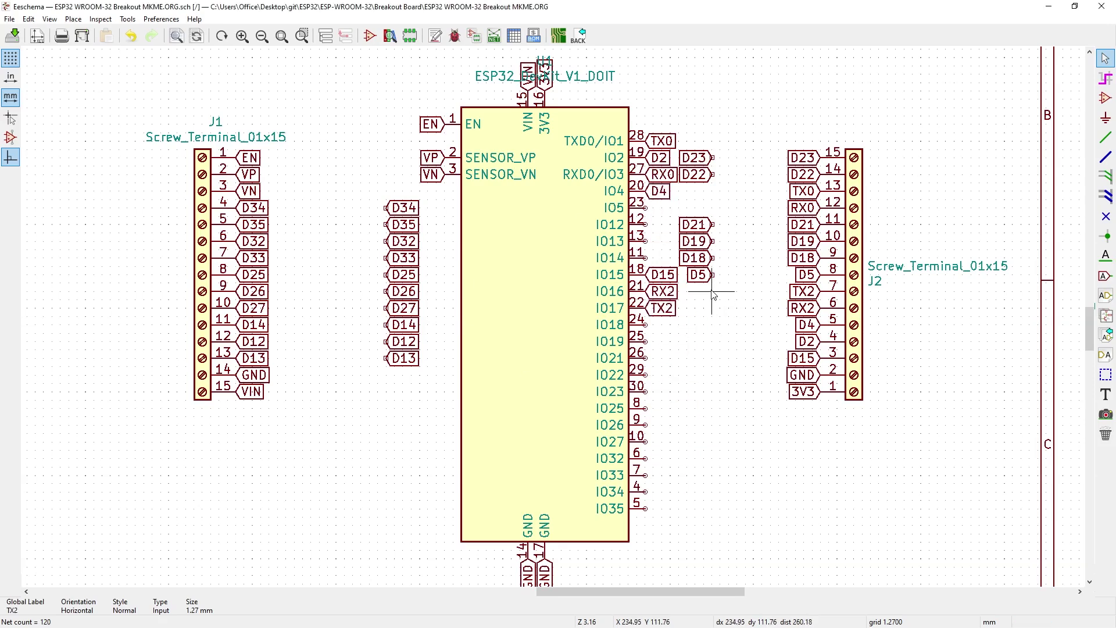
left_click_drag(689, 257, 667, 291)
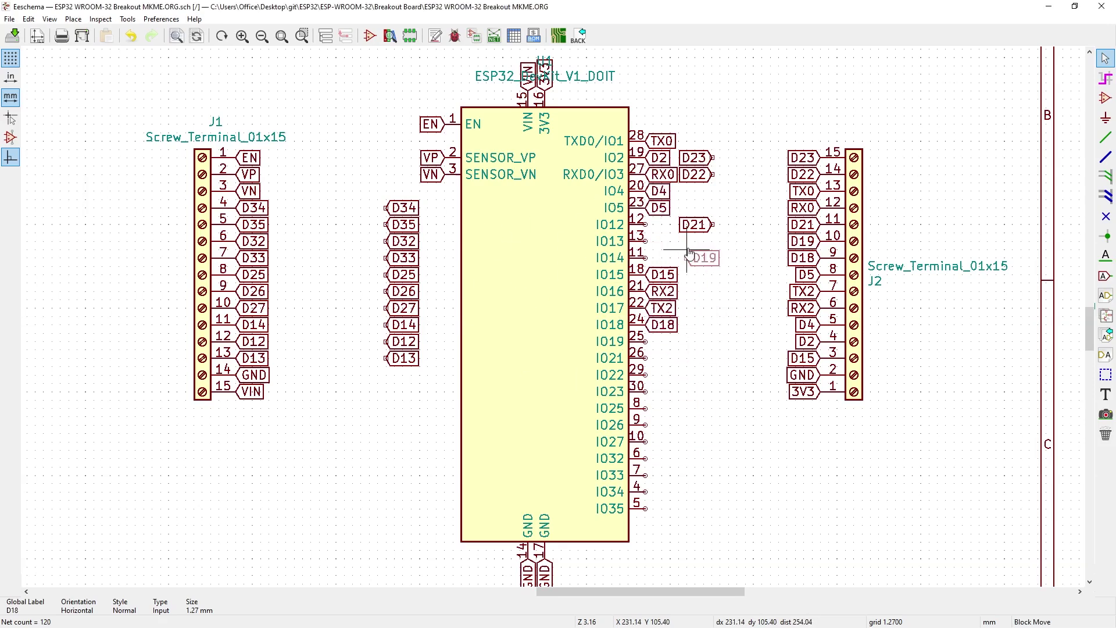
scroll(688, 254, "up", 4)
scroll(543, 146, "down", 3)
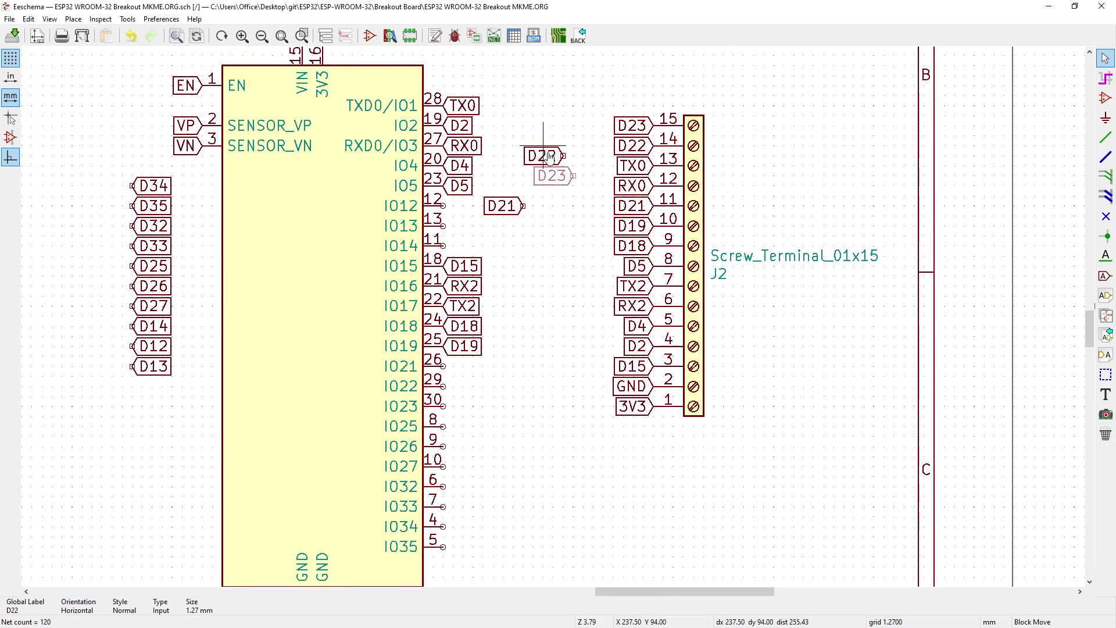
left_click_drag(151, 365, 593, 453)
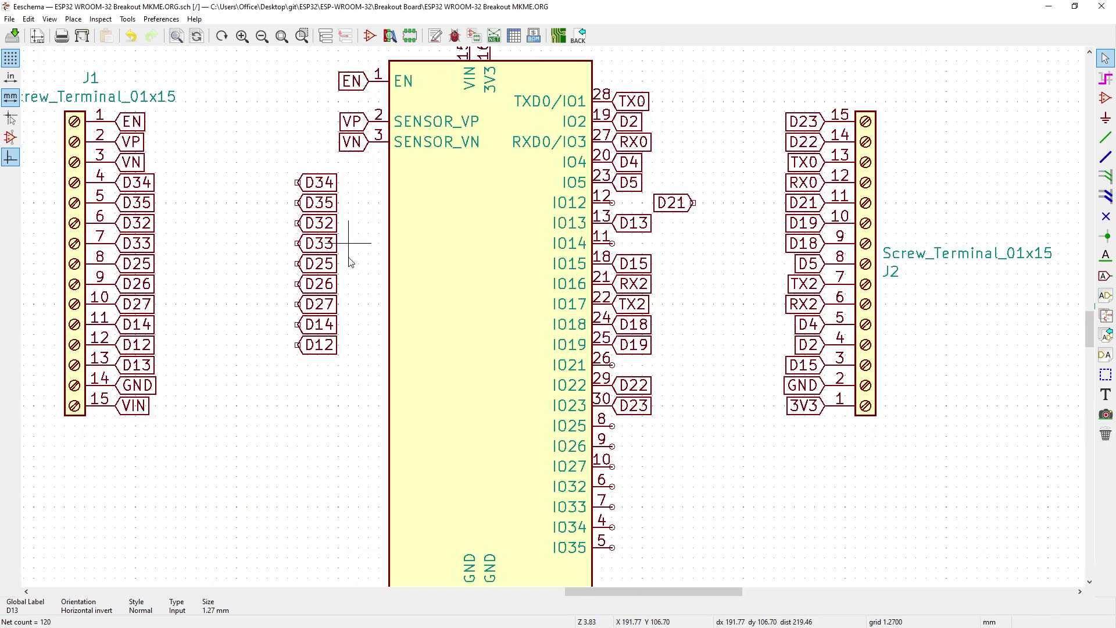
left_click_drag(317, 304, 633, 467)
left_click_drag(349, 294, 633, 426)
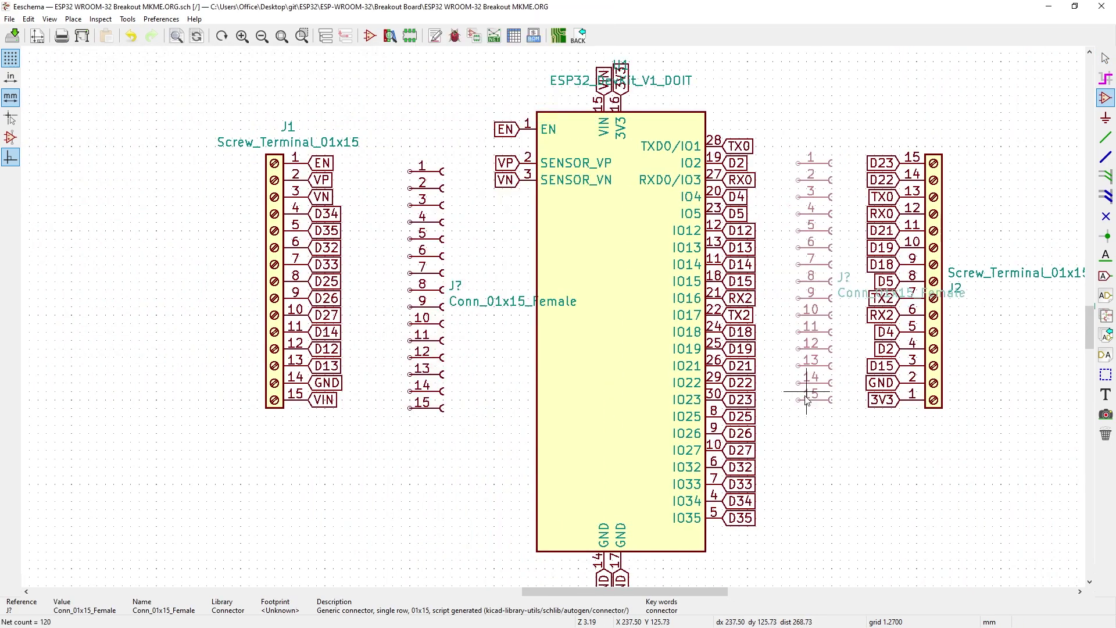
- Move the selected label block onto the female connector pins
right_click(257, 424)
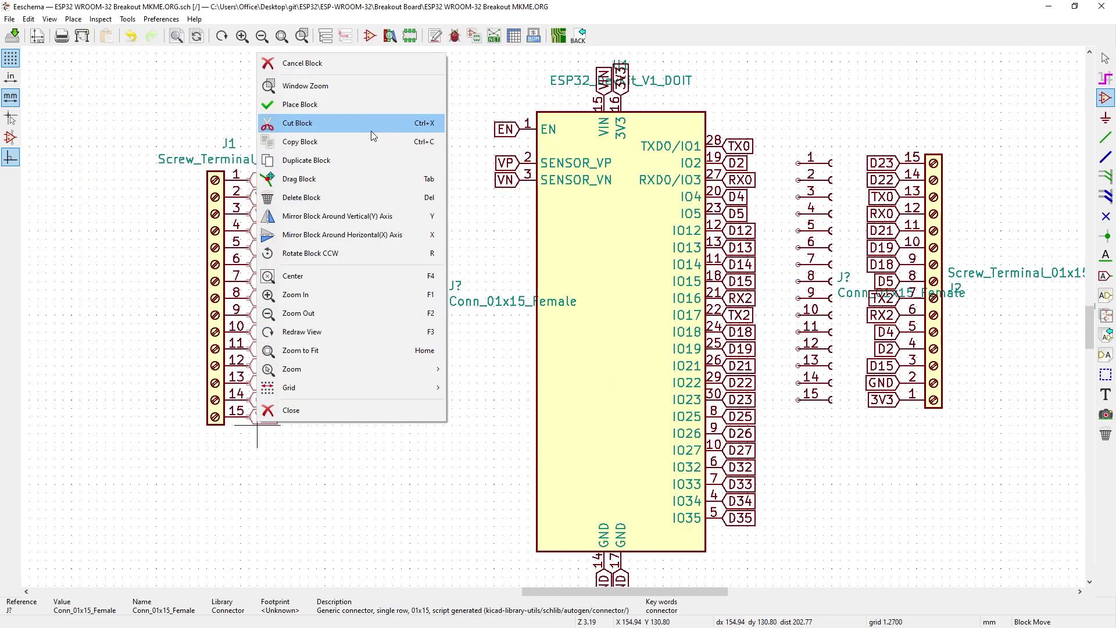
left_click(373, 133)
left_click(867, 112)
scroll(864, 304, "up", 3)
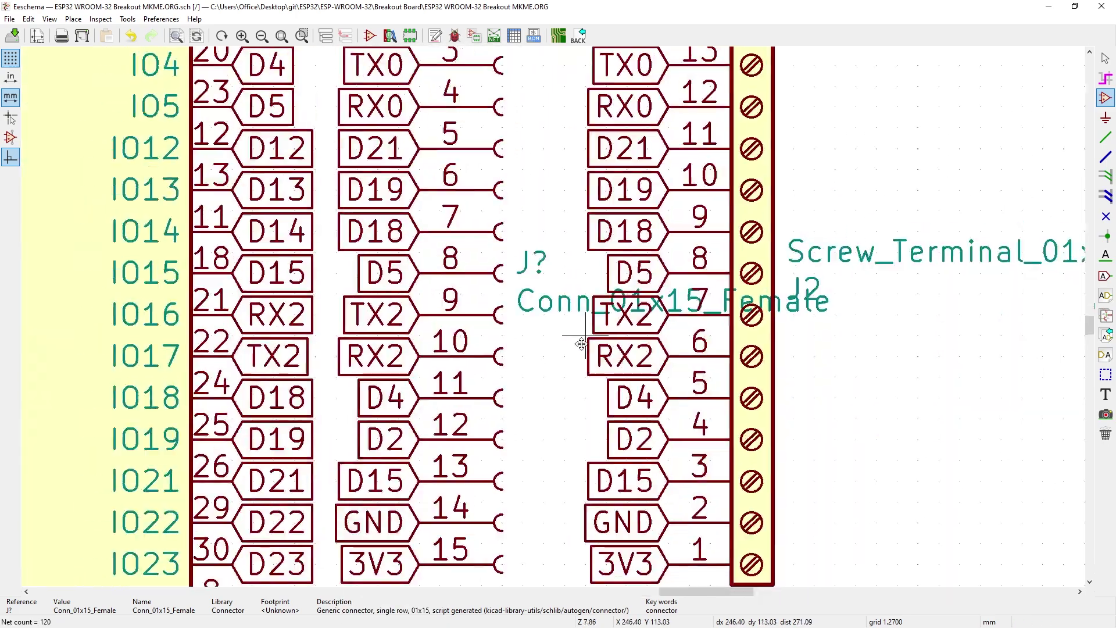
scroll(581, 344, "down", 10)
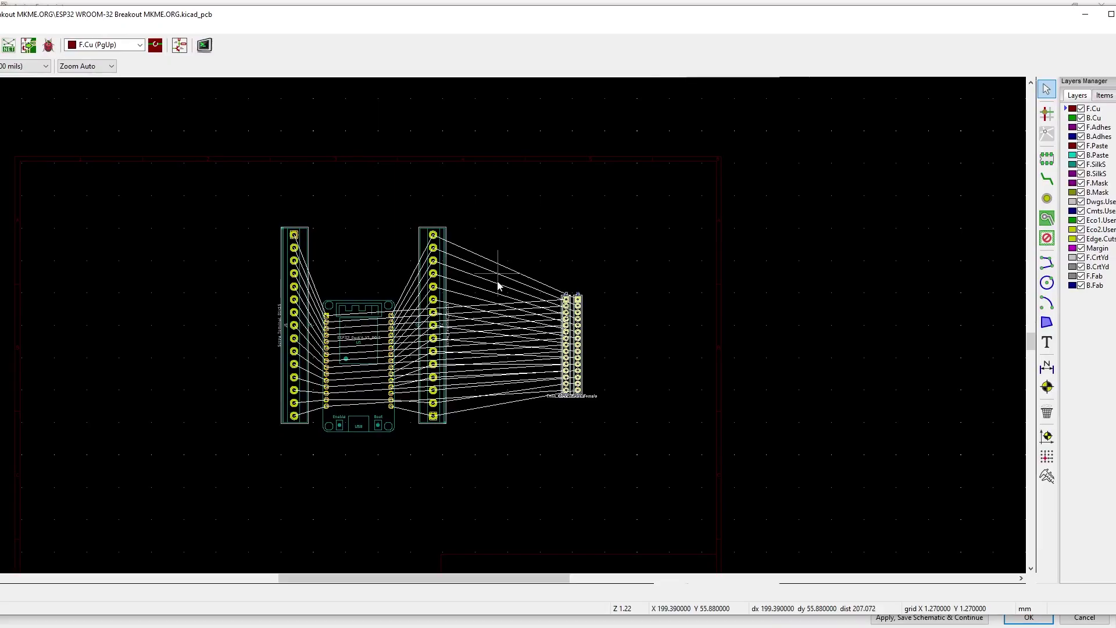
- Move the J3/J4 header pair toward the module and set J4 beside its right pin row
scroll(498, 285, "down", 2)
scroll(399, 306, "up", 4)
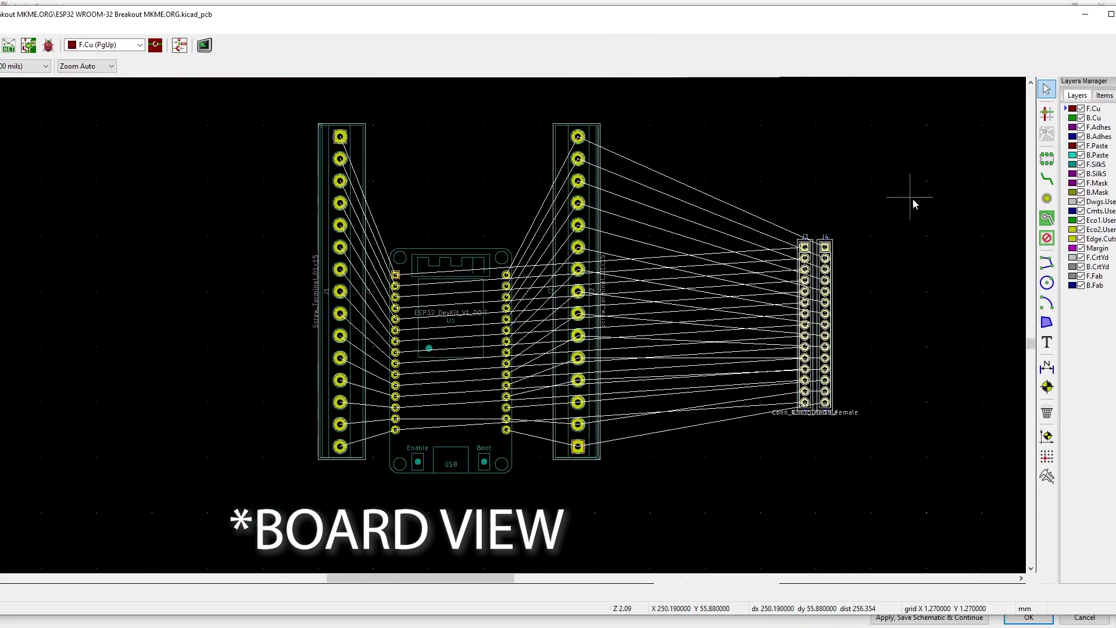
left_click_drag(914, 201, 787, 411)
left_click_drag(831, 381, 786, 285)
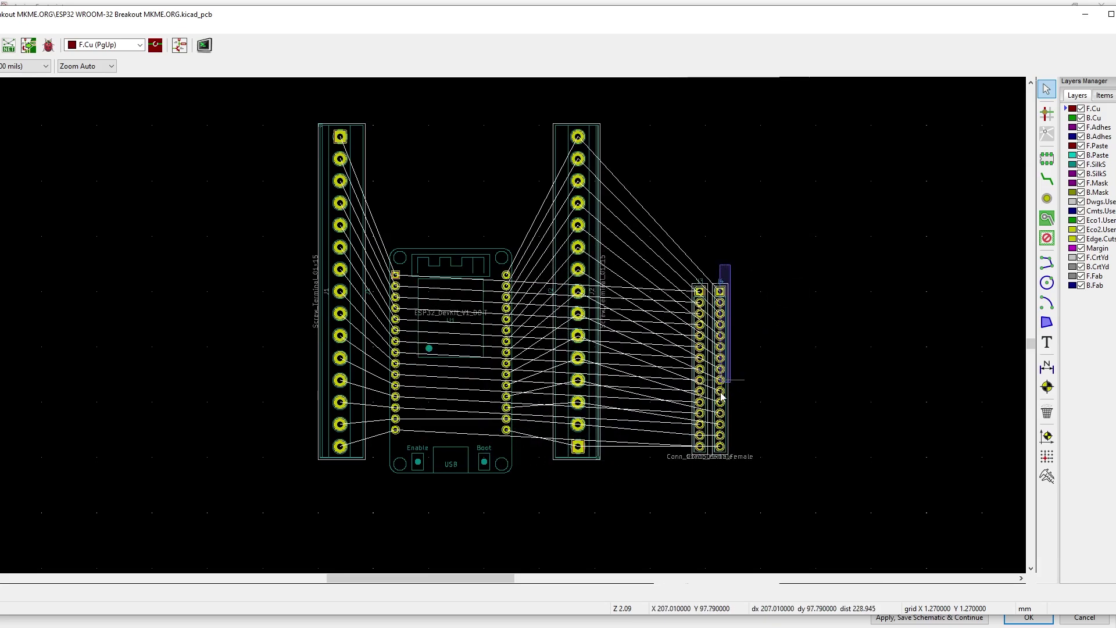
left_click(727, 451)
left_click_drag(727, 439, 542, 261)
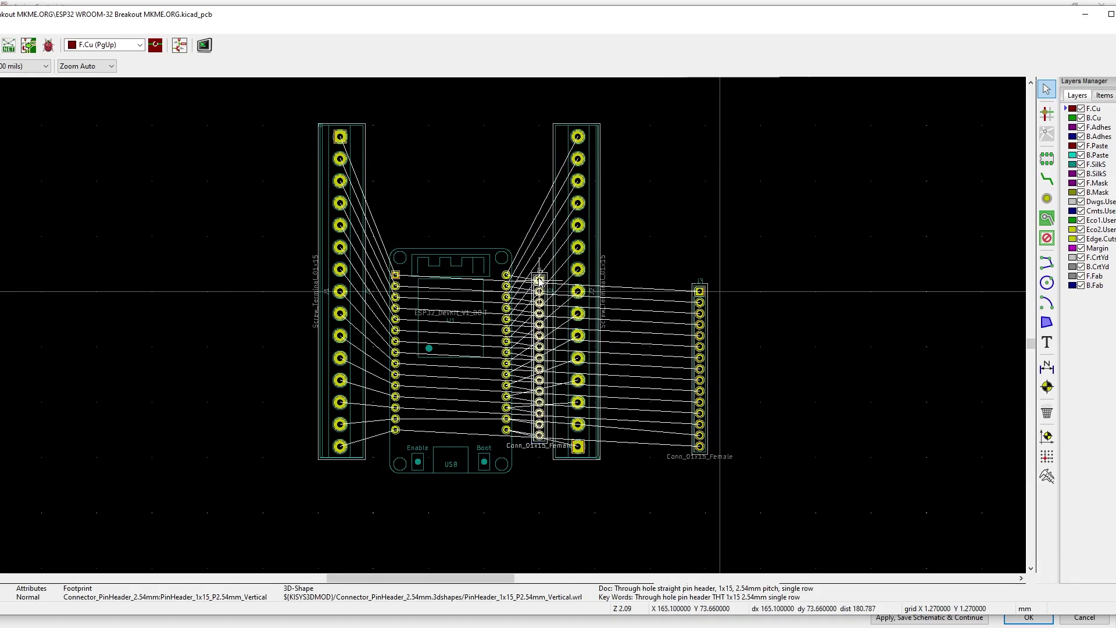
left_click_drag(534, 281, 534, 281)
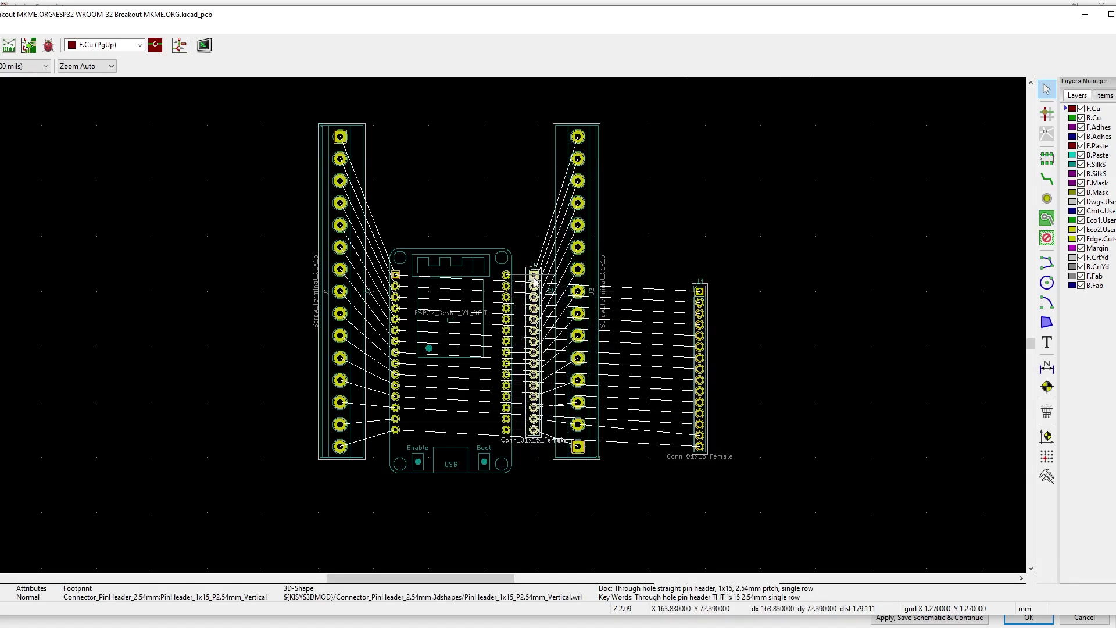
- Move header J3 alongside the module's left pin row
left_click_drag(752, 242, 685, 461)
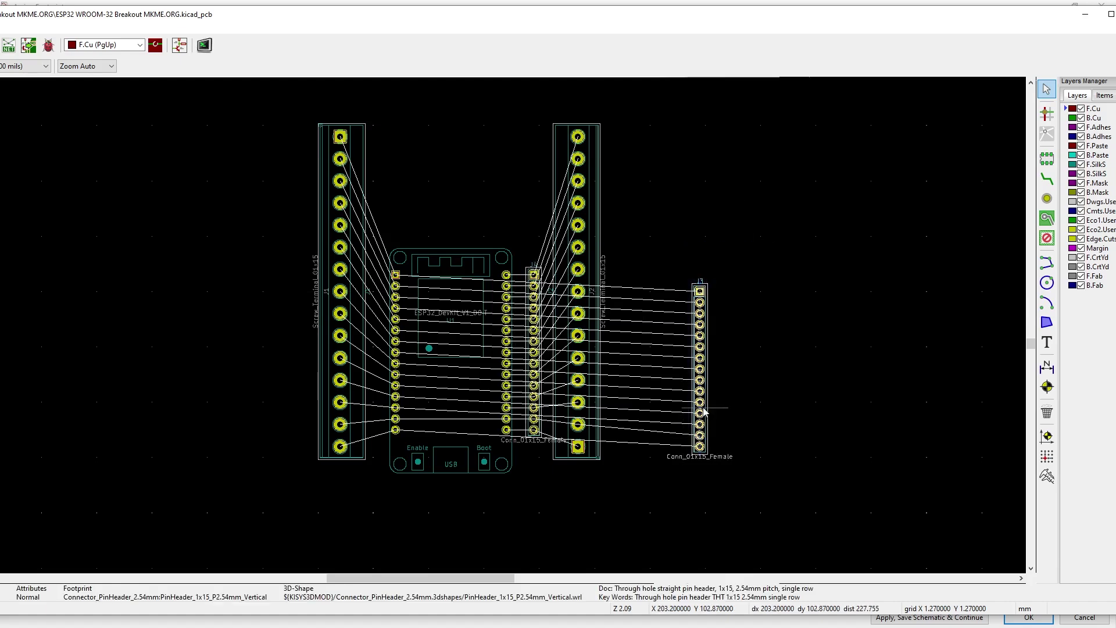
left_click_drag(703, 410, 375, 390)
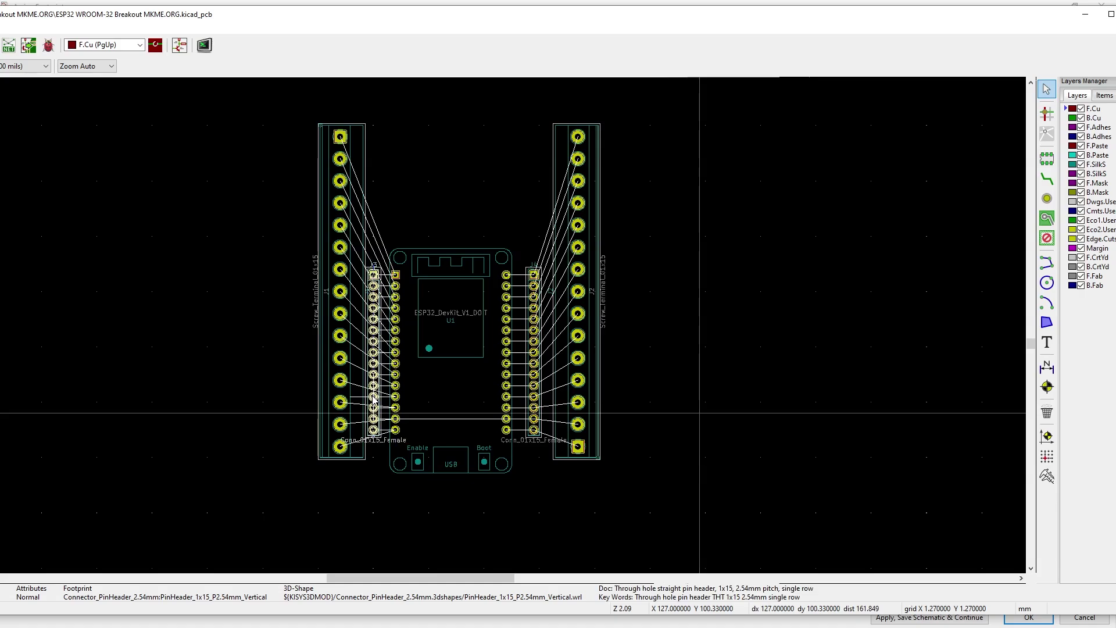
left_click(373, 398)
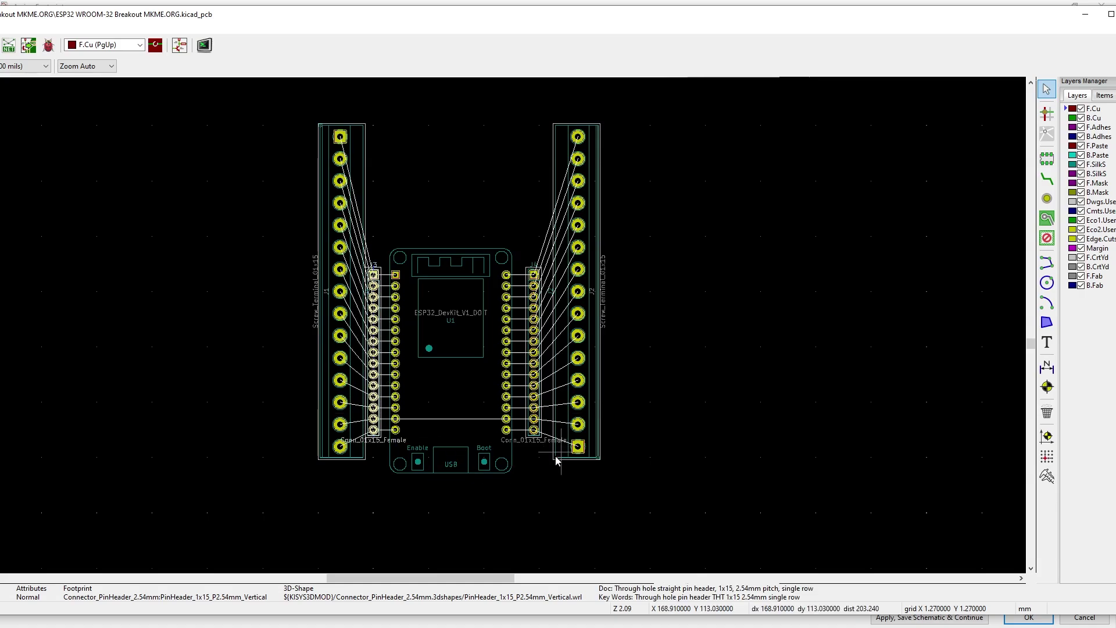
- Rotate and zoom the board in the 3D Viewer to inspect the header layout
scroll(555, 460, "up", 6)
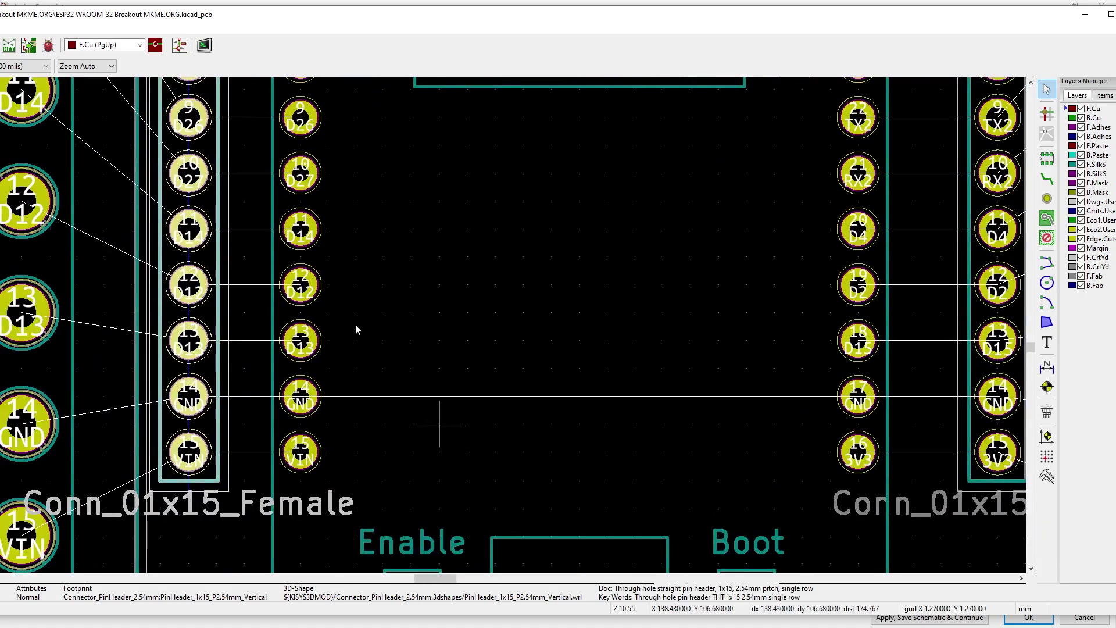
scroll(357, 325, "down", 3)
scroll(343, 453, "up", 4)
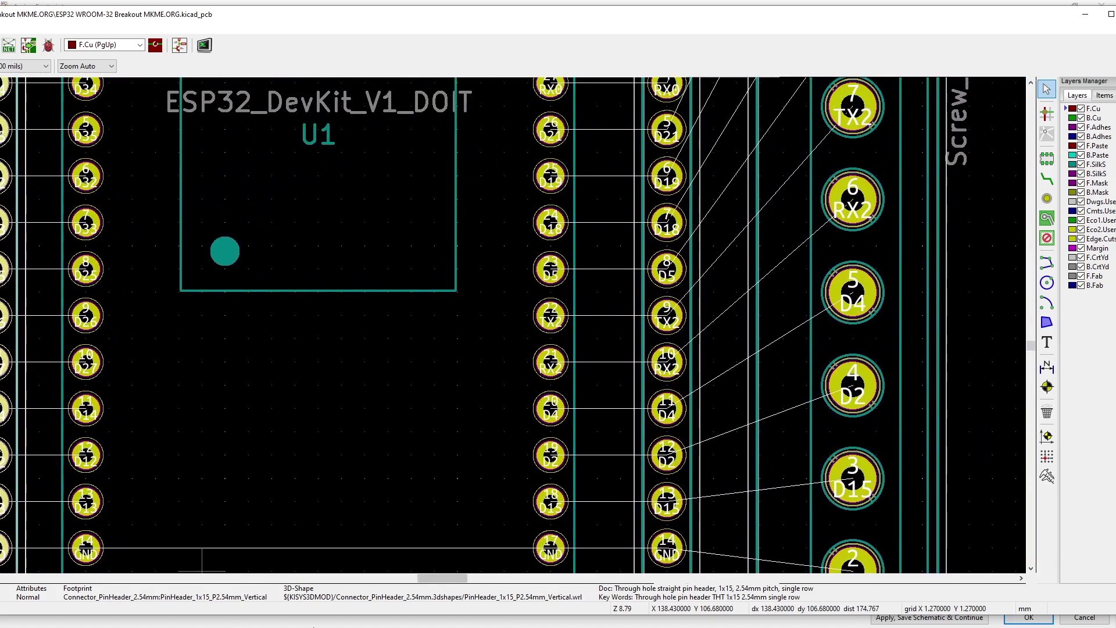
scroll(359, 485, "down", 3)
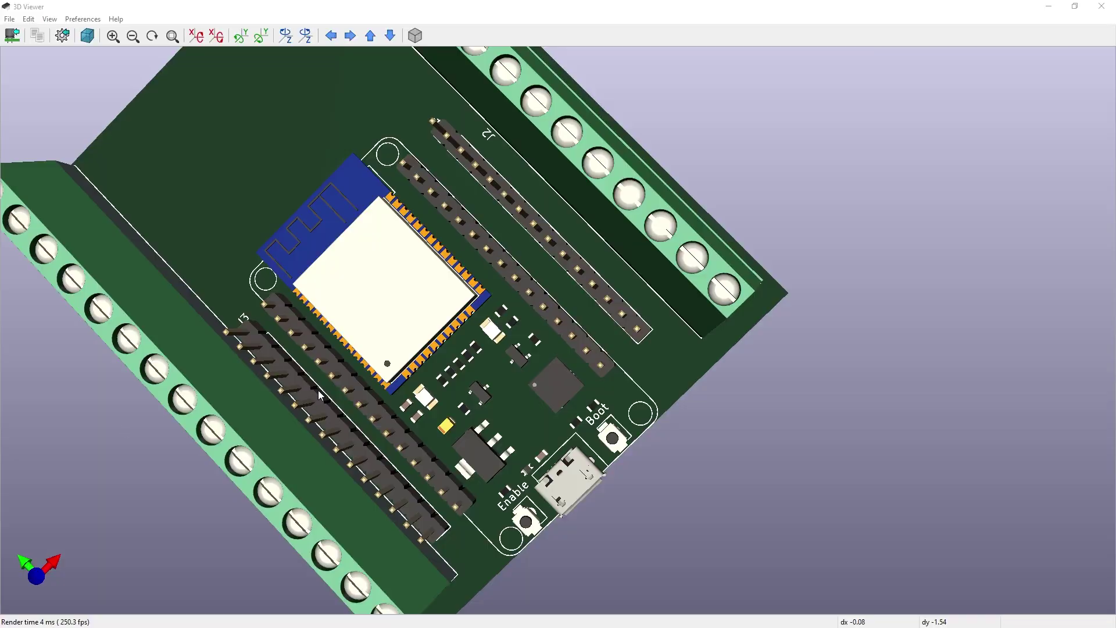
left_click_drag(321, 396, 682, 553)
scroll(557, 493, "up", 5)
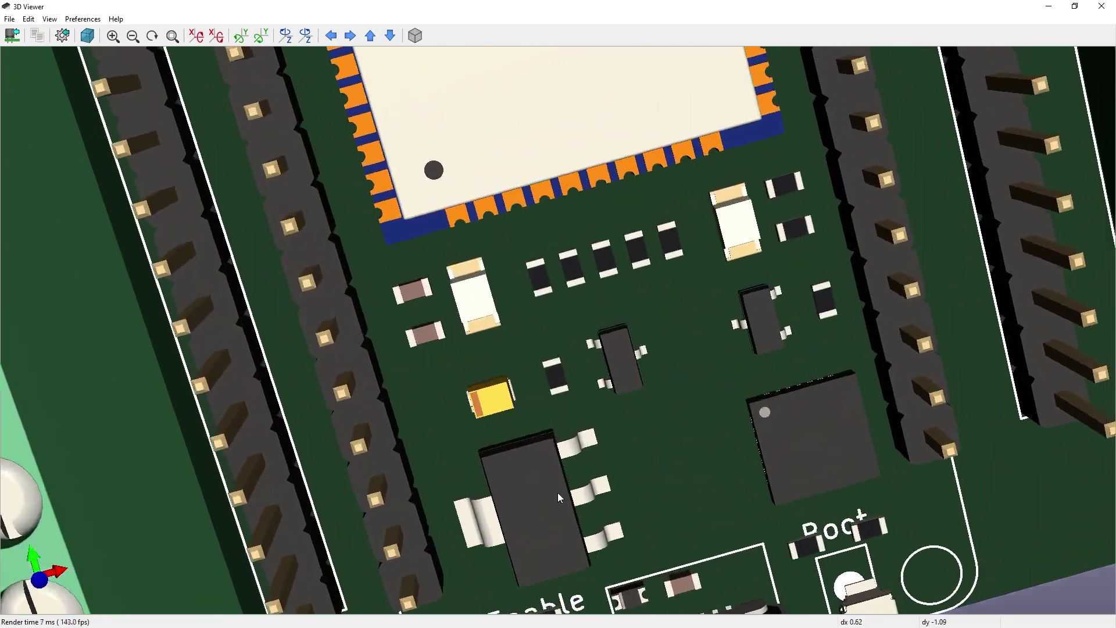
scroll(557, 493, "down", 2)
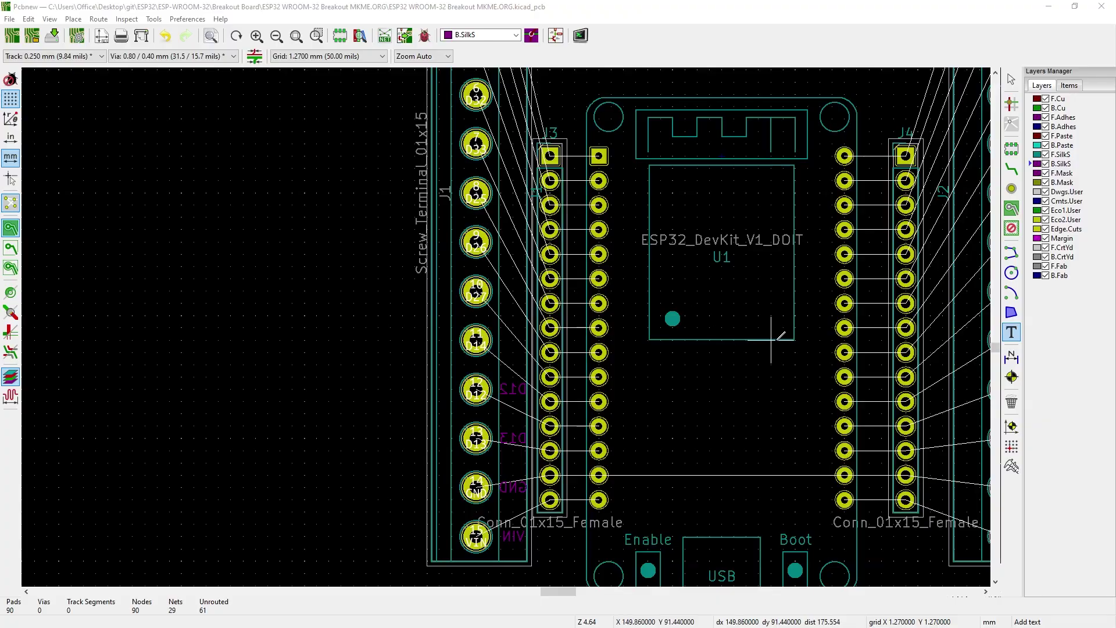
scroll(868, 290, "up", 5)
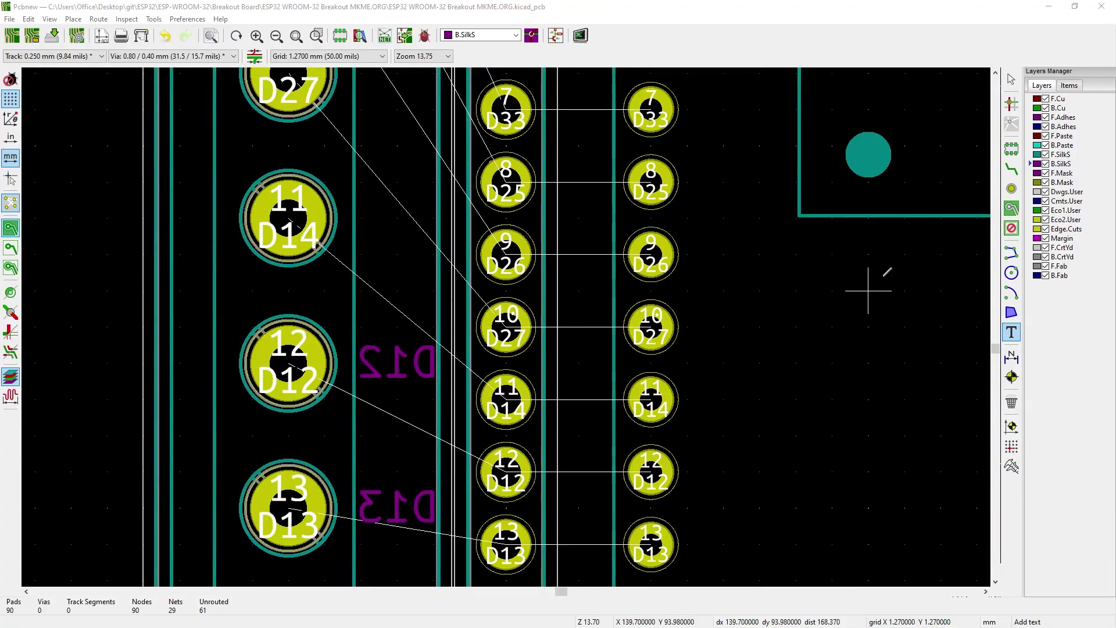
- Add mirrored back-silkscreen texts D14 and D27 beside pads 11 and 10
left_click(361, 218)
type("D14")
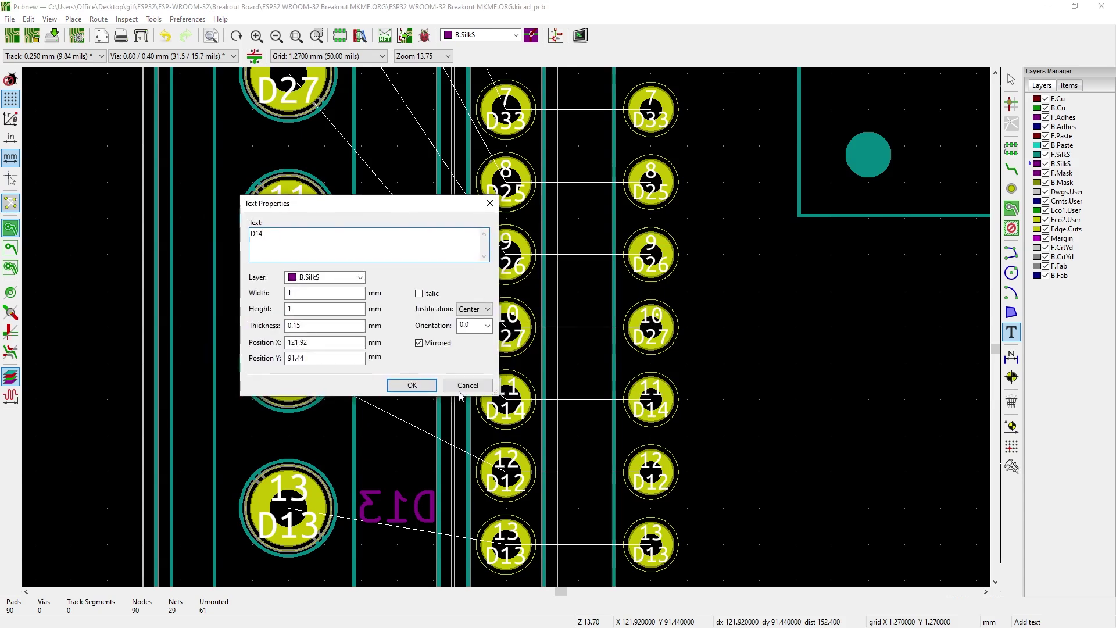
key("Return")
scroll(397, 218, "up", 3)
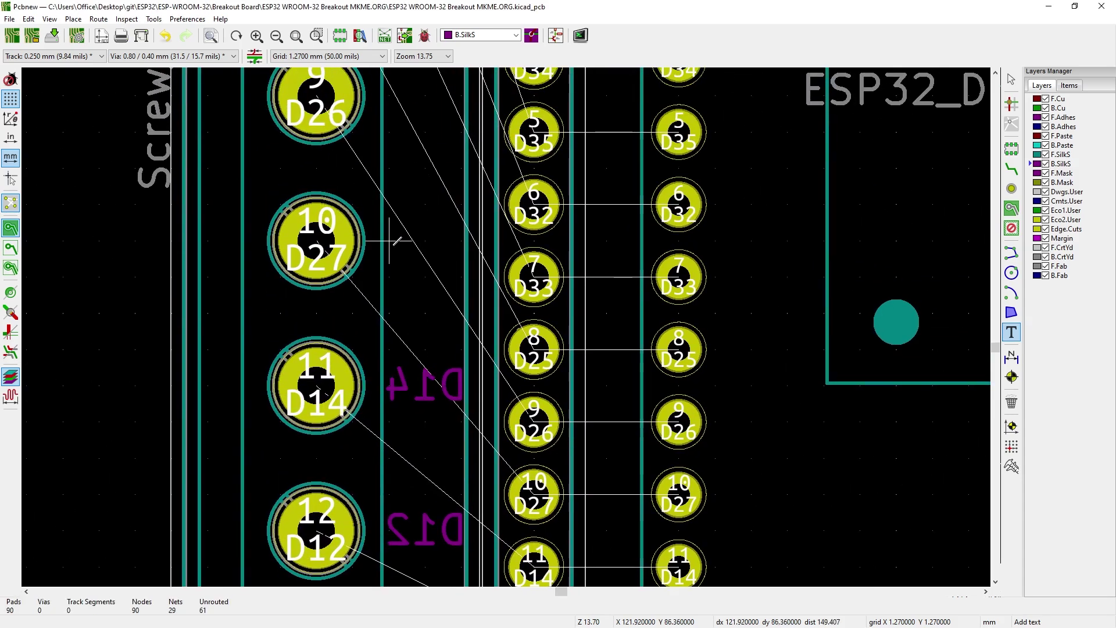
left_click(392, 238)
type("D27")
left_click(412, 384)
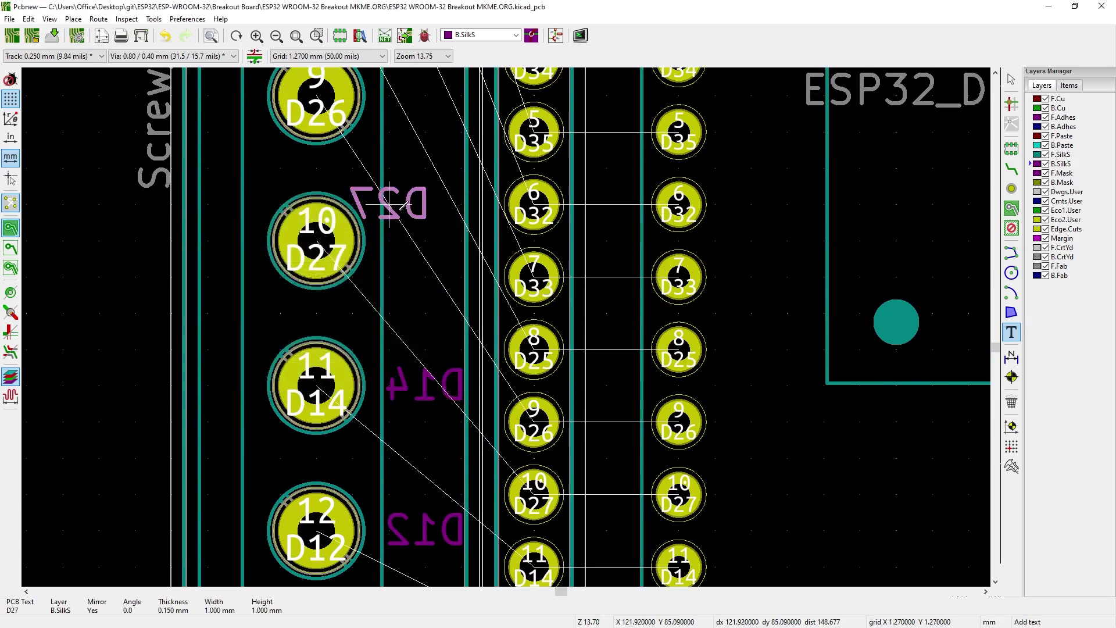
- Add mirrored back-silkscreen texts D26 and D25 beside pads 9 and 8
scroll(424, 240, "up", 3)
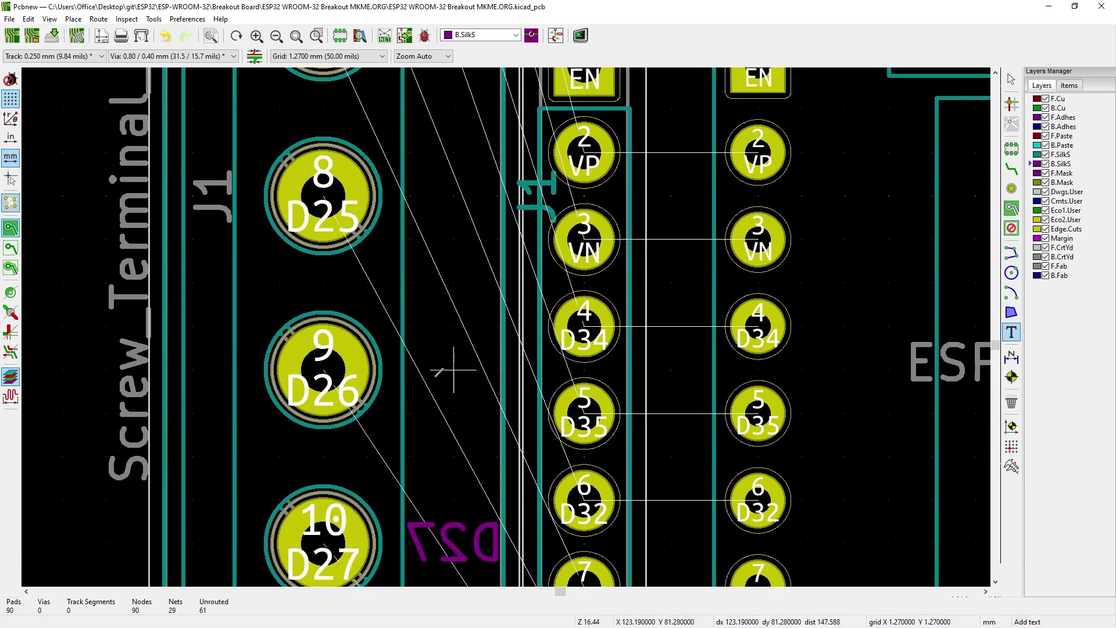
left_click(454, 369)
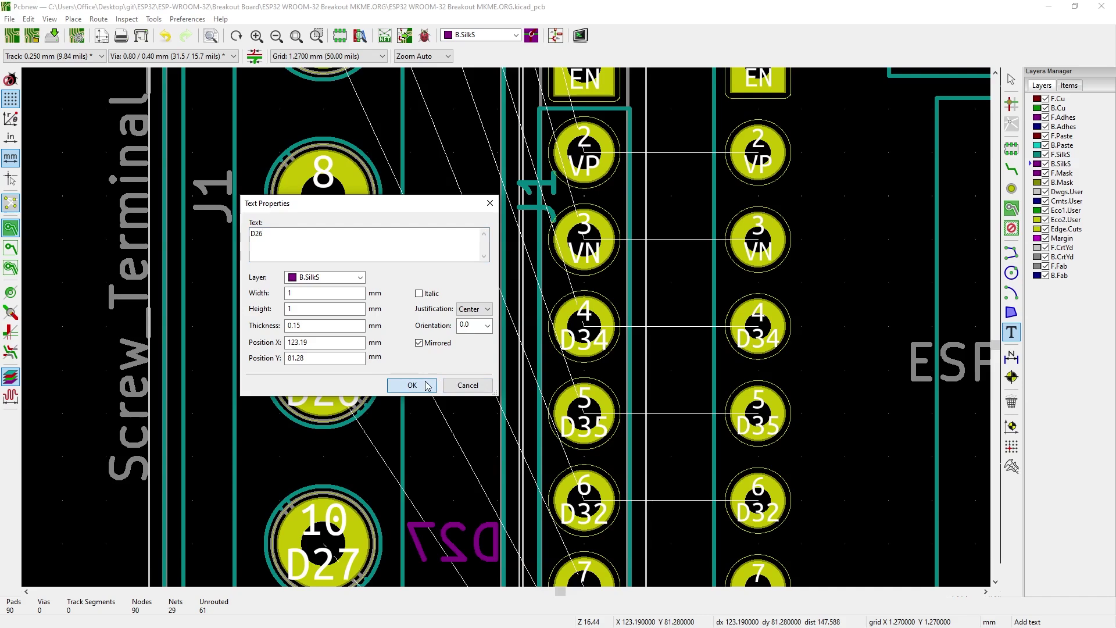
left_click(412, 385)
left_click(434, 204)
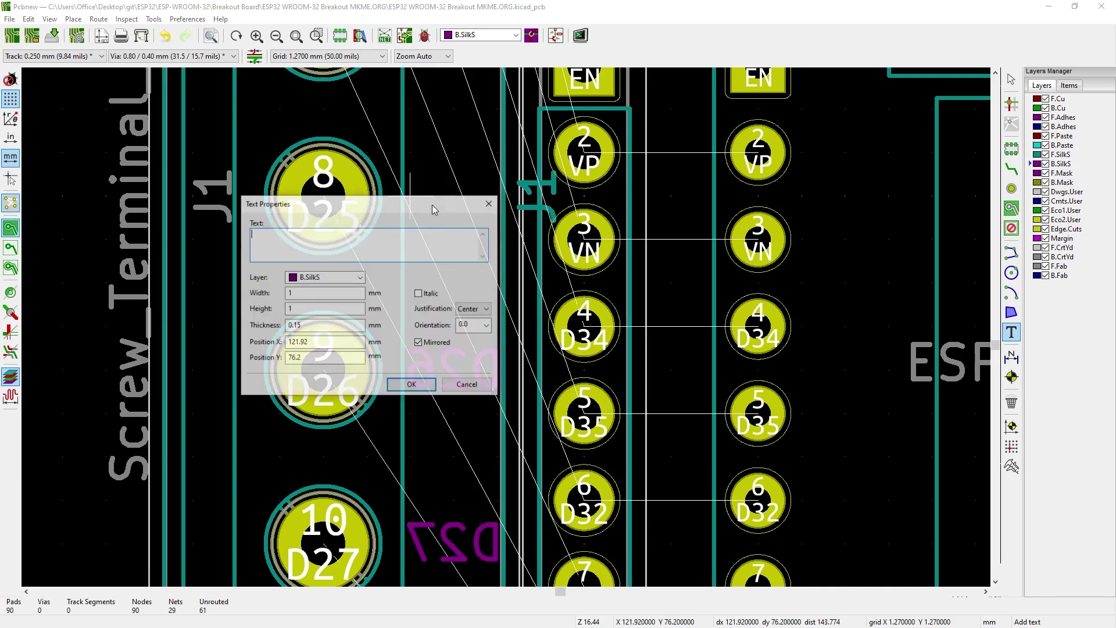
type("D25")
left_click(412, 385)
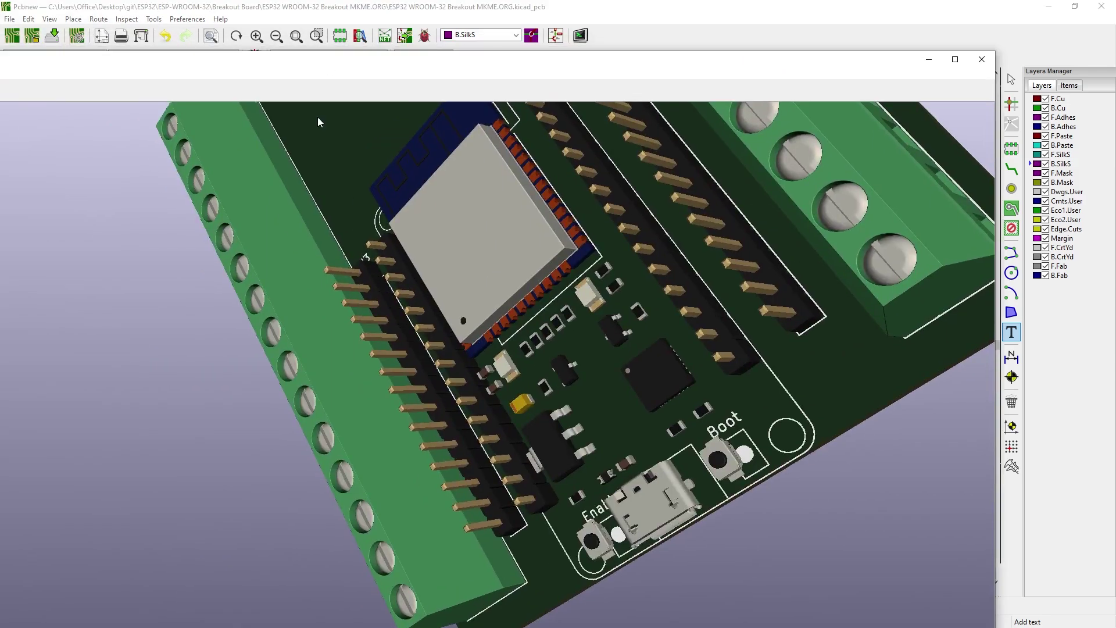
- View the board's underside in 3D, flat and then tilted, to check the silkscreen labels
left_click_drag(813, 204, 242, 338)
key("shift+z")
scroll(486, 393, "up", 5)
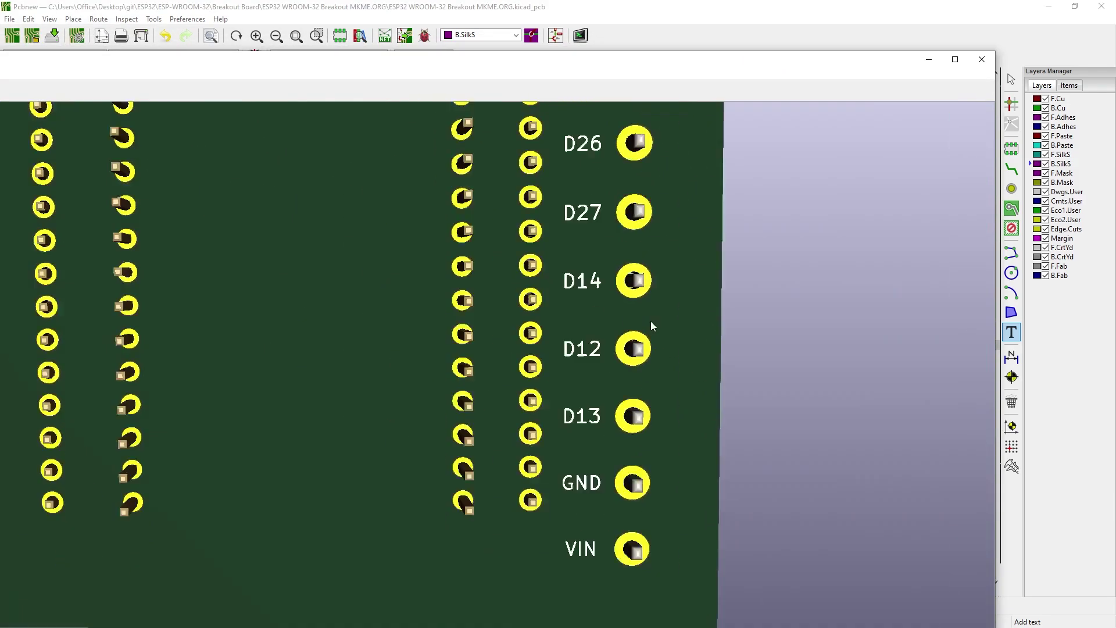
scroll(657, 387, "down", 3)
scroll(686, 470, "up", 4)
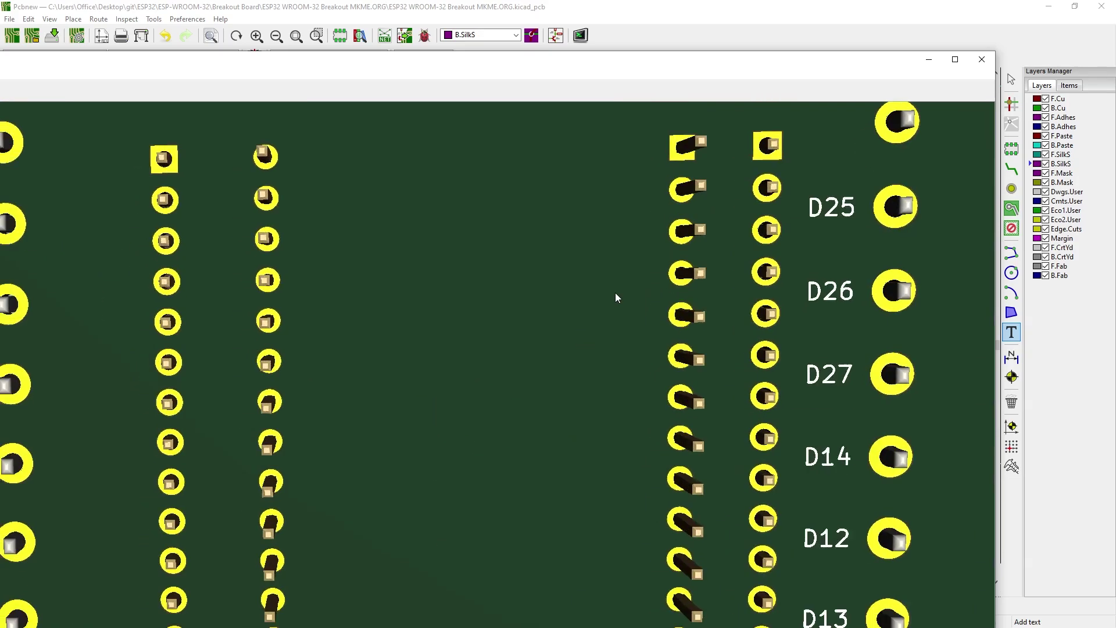
middle_click_drag(615, 294, 339, 181)
scroll(491, 343, "up", 2)
left_click_drag(491, 344, 397, 329)
scroll(535, 317, "down", 2)
scroll(397, 328, "up", 3)
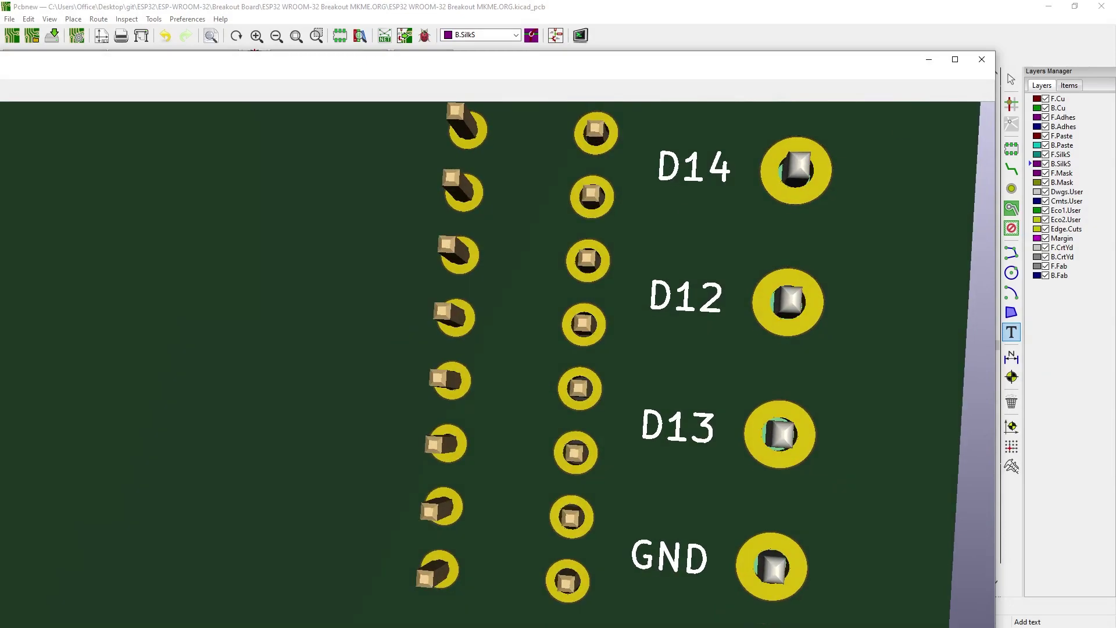
- Add back-silkscreen labels 3V3, GND, D15 and D2 beside terminal pads 1 to 4
key("alt+Tab")
scroll(378, 407, "up", 6)
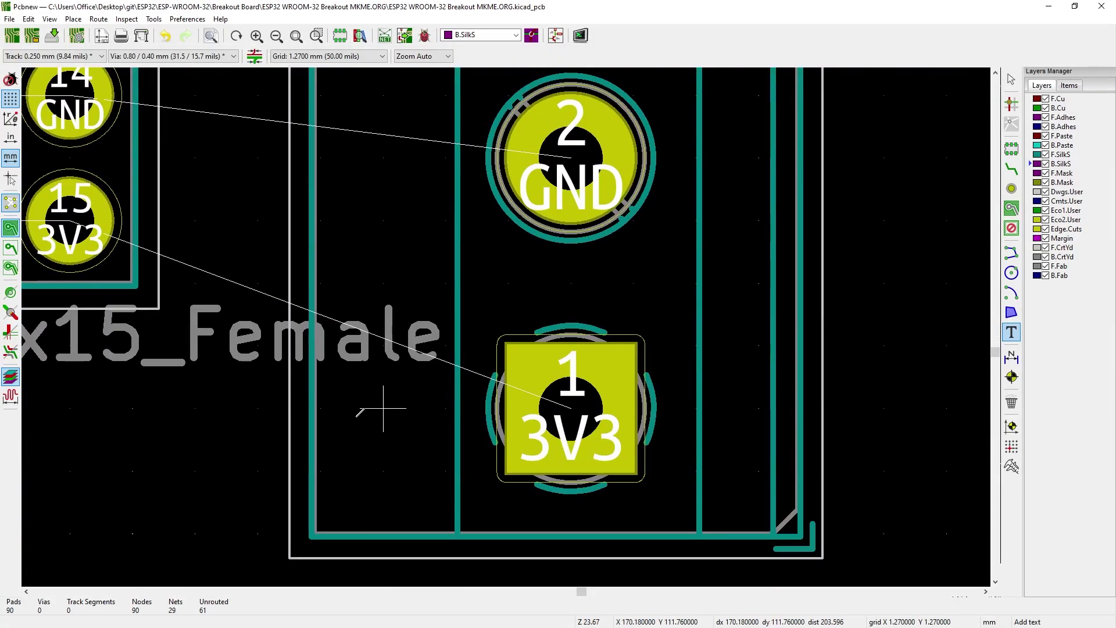
left_click(384, 407)
type("3V3")
key("Return")
left_click(383, 157)
type("GND")
key("Return")
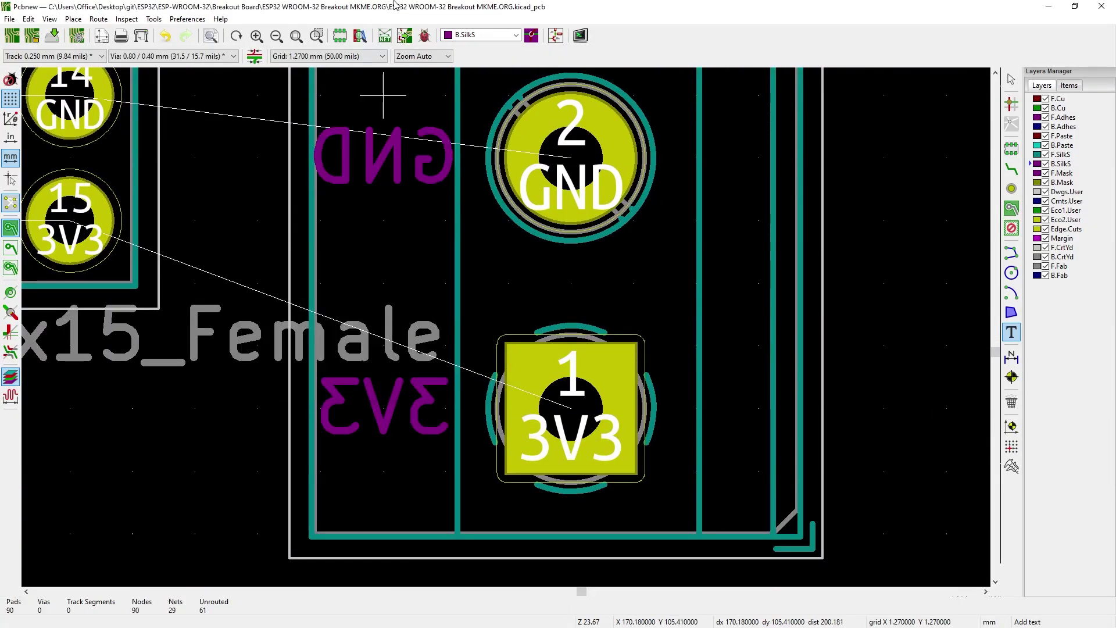
scroll(512, 174, "down", 3)
left_click(485, 219)
type("D15")
key("Return")
left_click(484, 133)
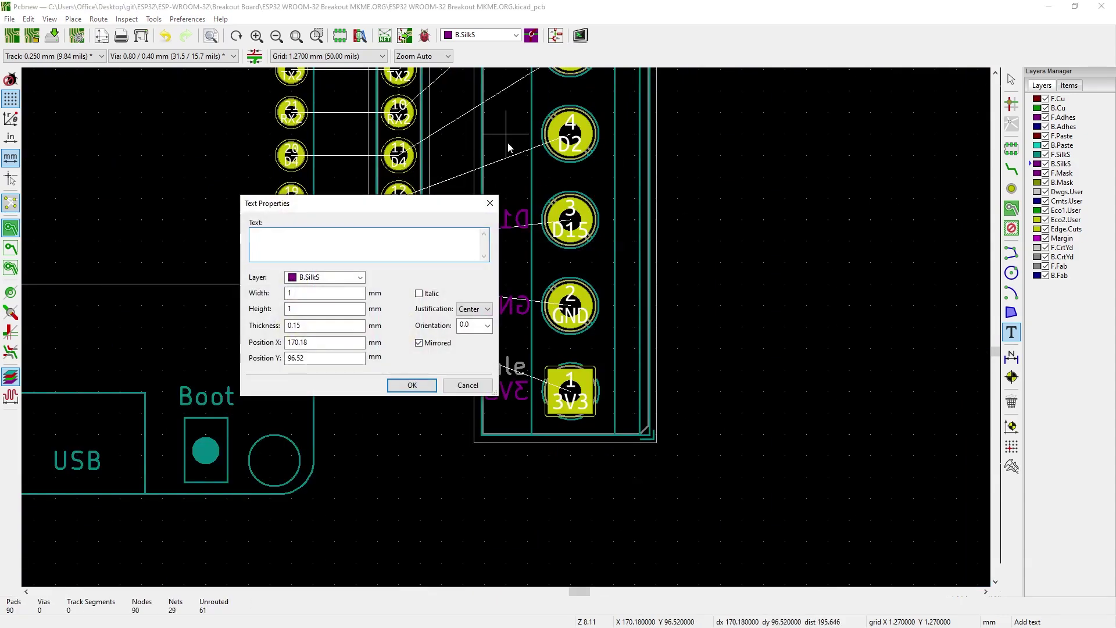
type("D2")
key("Return")
- Label terminal pads 5 to 7 as D4, RX2 and TX2
scroll(485, 133, "down", 1)
left_click(506, 237)
type("D4")
key("Return")
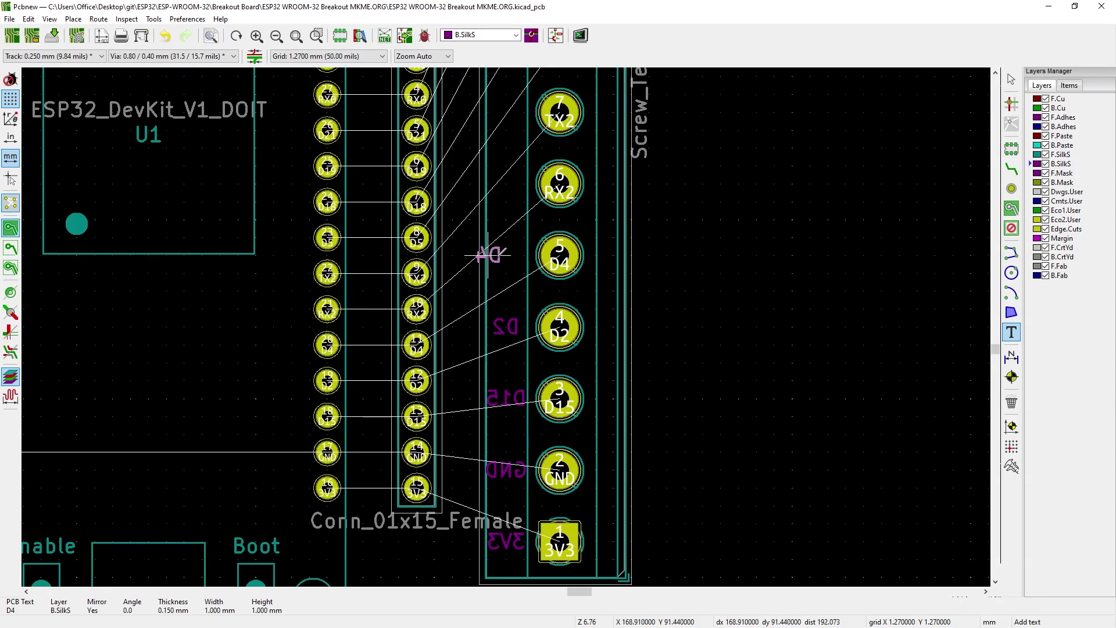
left_click(507, 182)
left_click(412, 385)
left_click(506, 113)
type("TX2")
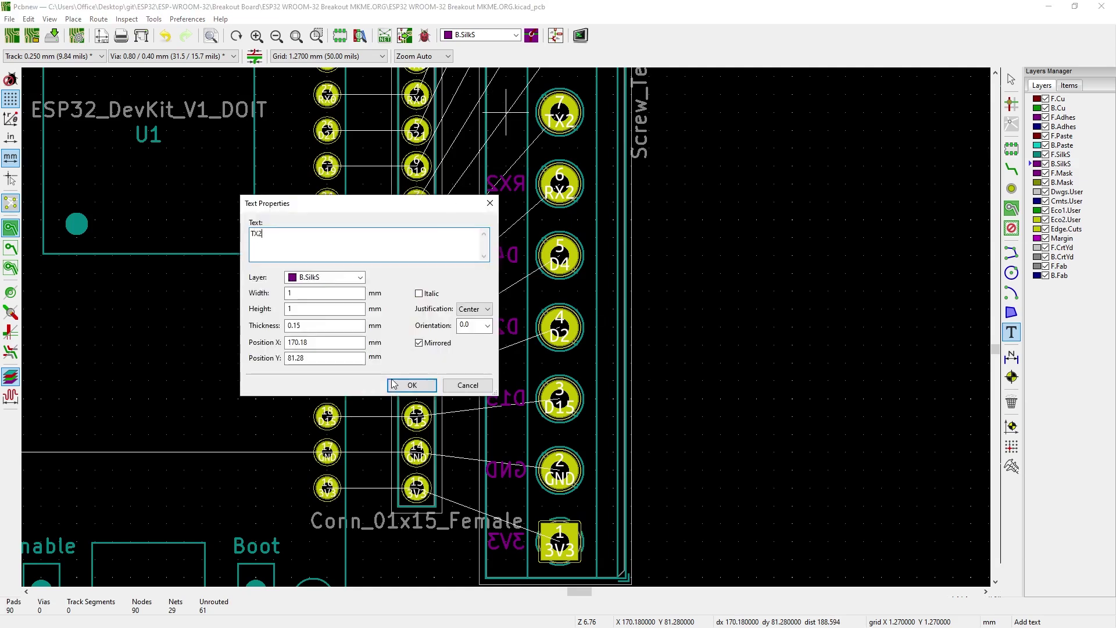
key("Return")
- Label terminal pads 8 to 10 as D5, D18 and D19
middle_click_drag(506, 93, 494, 284)
left_click(494, 233)
type("D5")
key("Return")
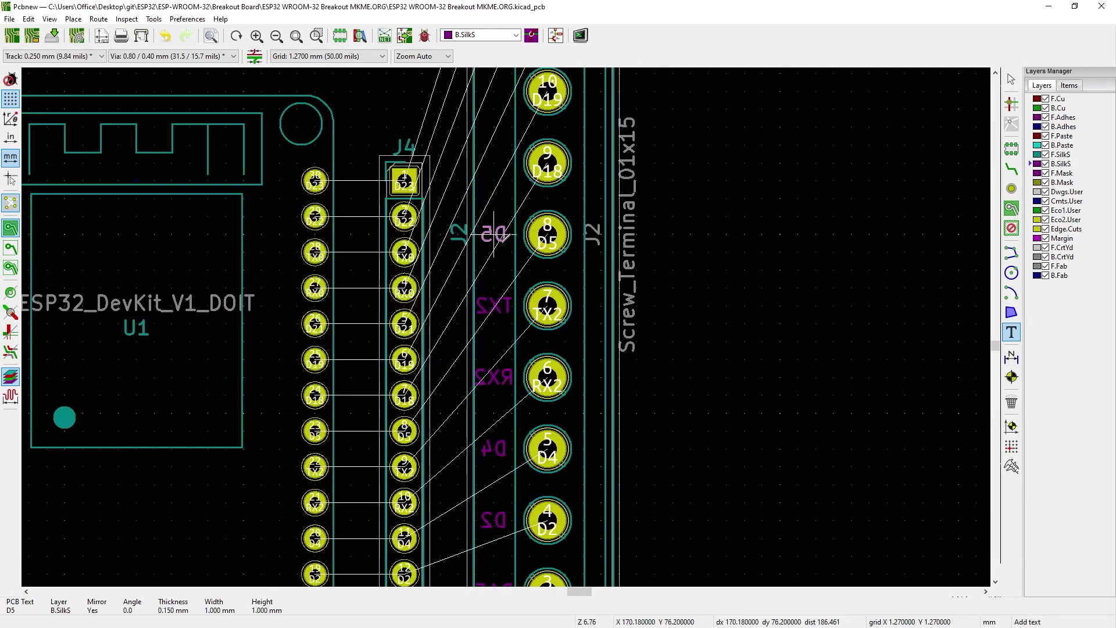
left_click(494, 162)
type("D18")
key("Return")
left_click(494, 92)
type("D19")
key("Return")
- Label pad 11 as D21 and place an RX0 label beside pad 12
middle_click_drag(494, 93, 495, 180)
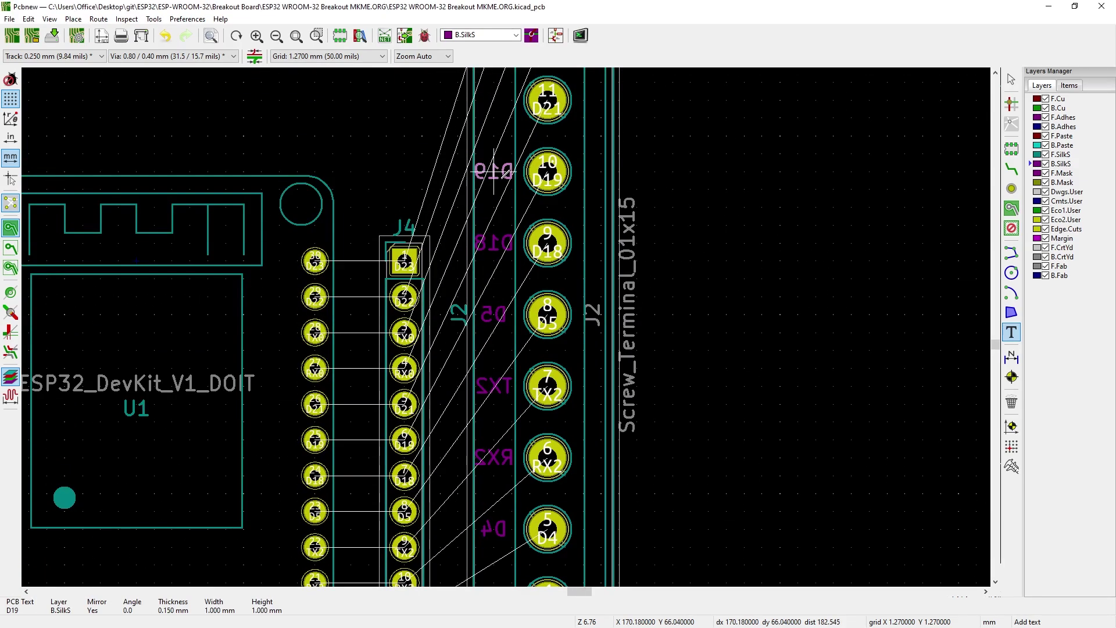
left_click(511, 105)
type("D21")
key("Return")
middle_click_drag(510, 104, 511, 143)
left_click(477, 78)
type("RX0")
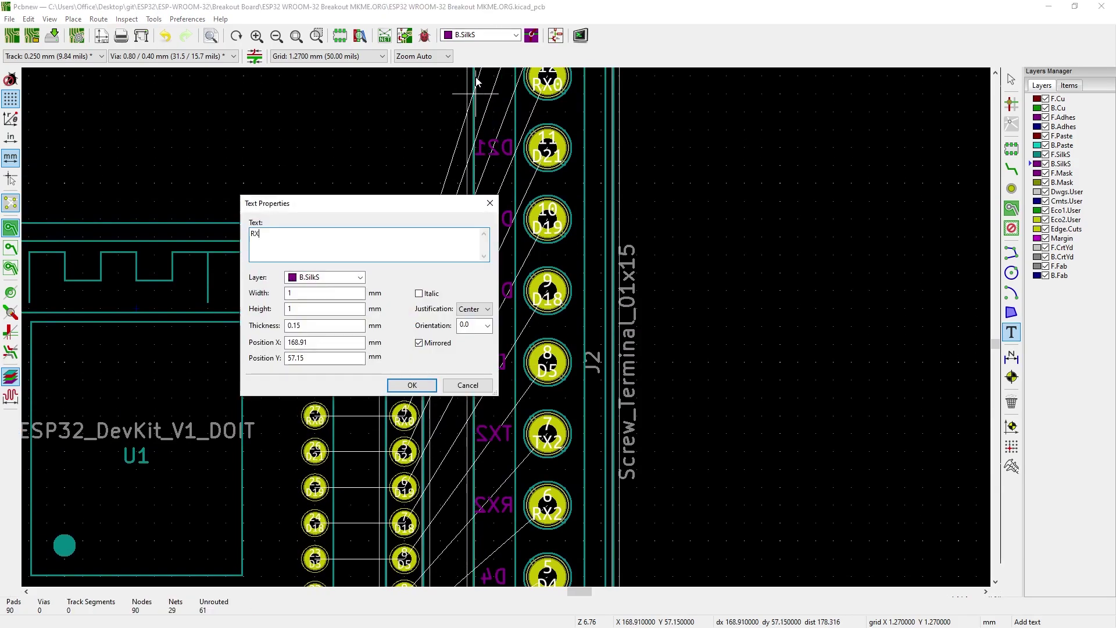
key("Return")
middle_click_drag(476, 78, 476, 273)
left_click(494, 273)
type("RX0")
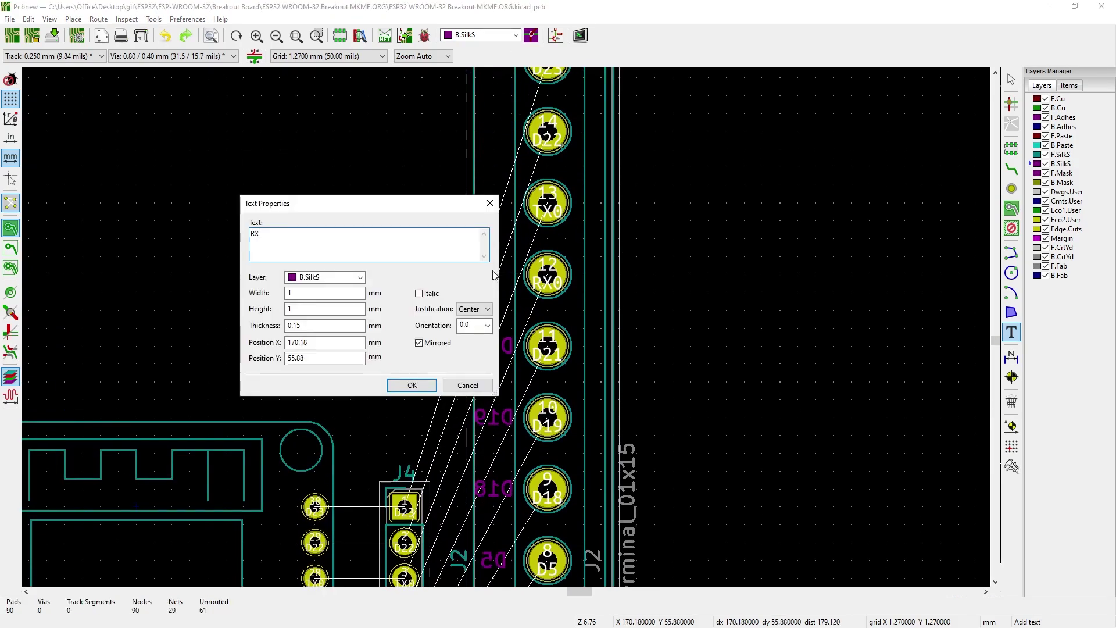
key("Return")
scroll(494, 274, "up", 3)
left_click(511, 150)
key("Escape")
- Add the TX0, D22 and D23 labels beside pads 13 to 15
left_click(480, 303)
type("TX0")
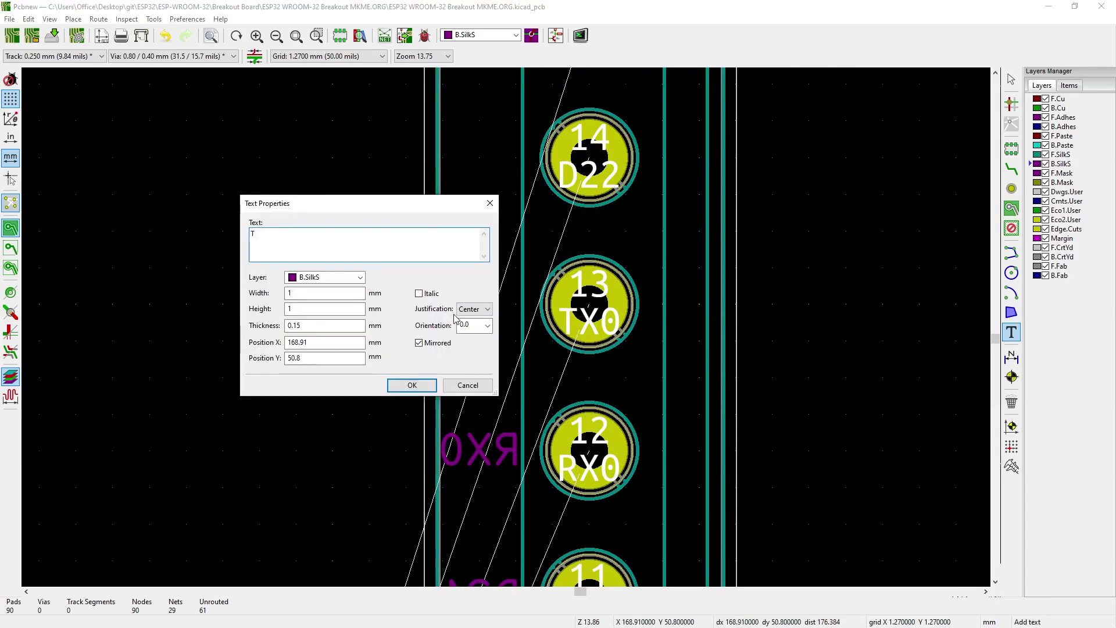
key("Return")
left_click(479, 157)
type("D22")
key("Return")
scroll(480, 157, "down", 2)
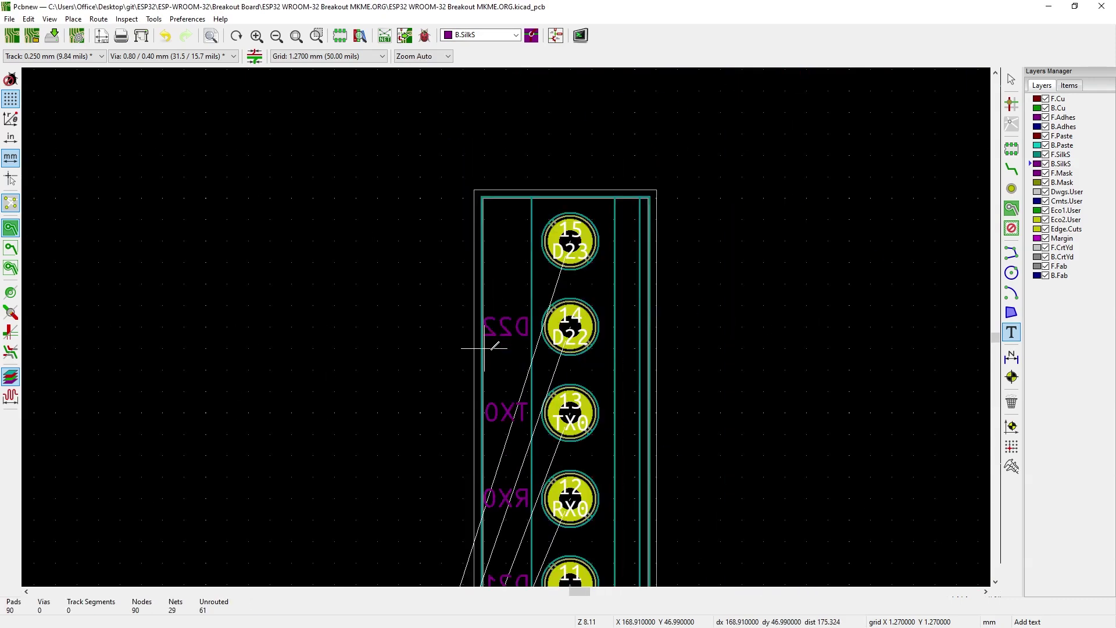
left_click(500, 247)
key("Escape")
key("alt+3")
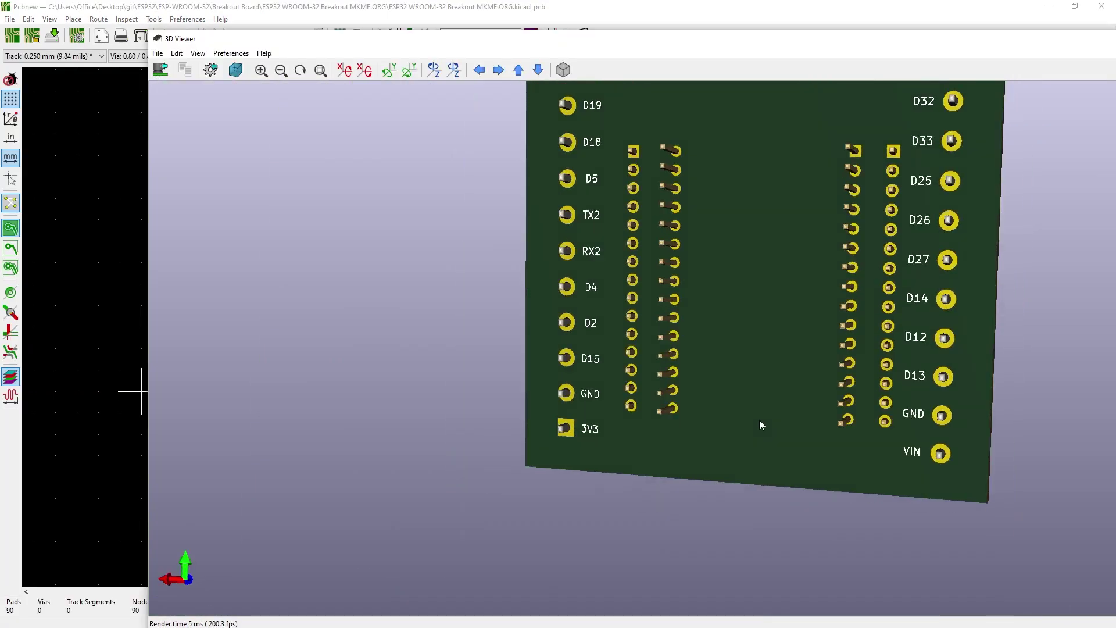
- Create a pad array from the test pad, then undo the oversized grid
left_click_drag(759, 420, 801, 230)
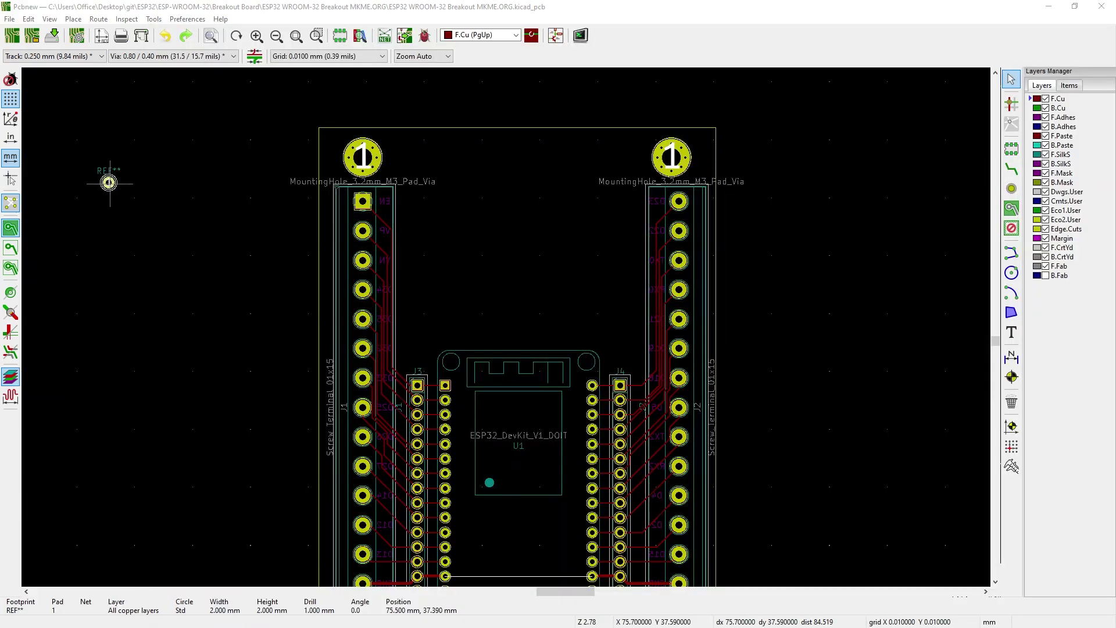
right_click(111, 185)
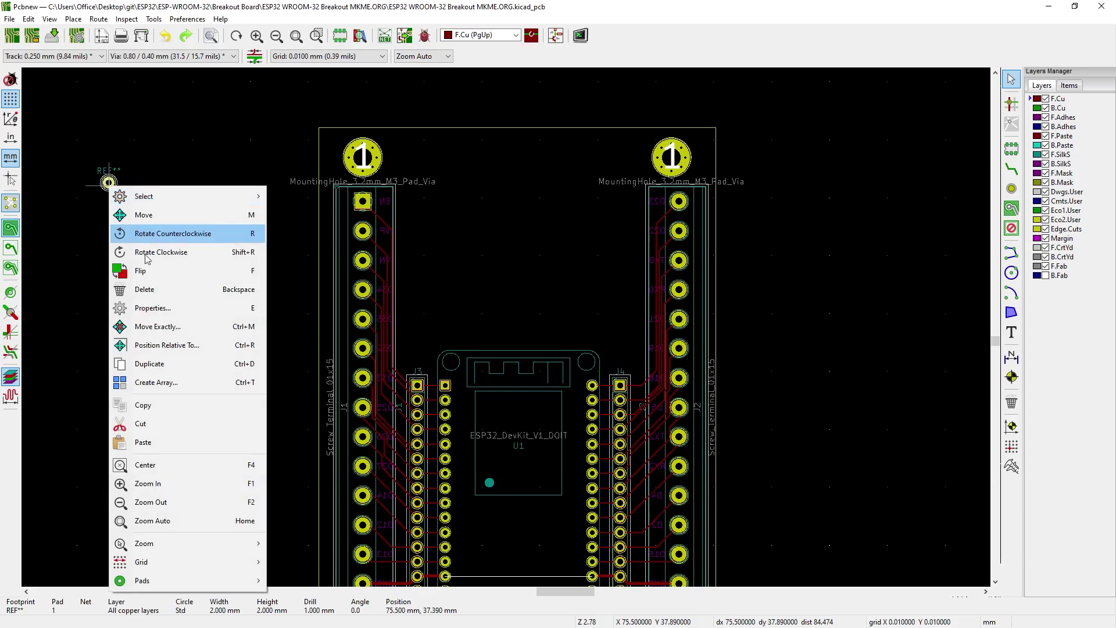
left_click(153, 381)
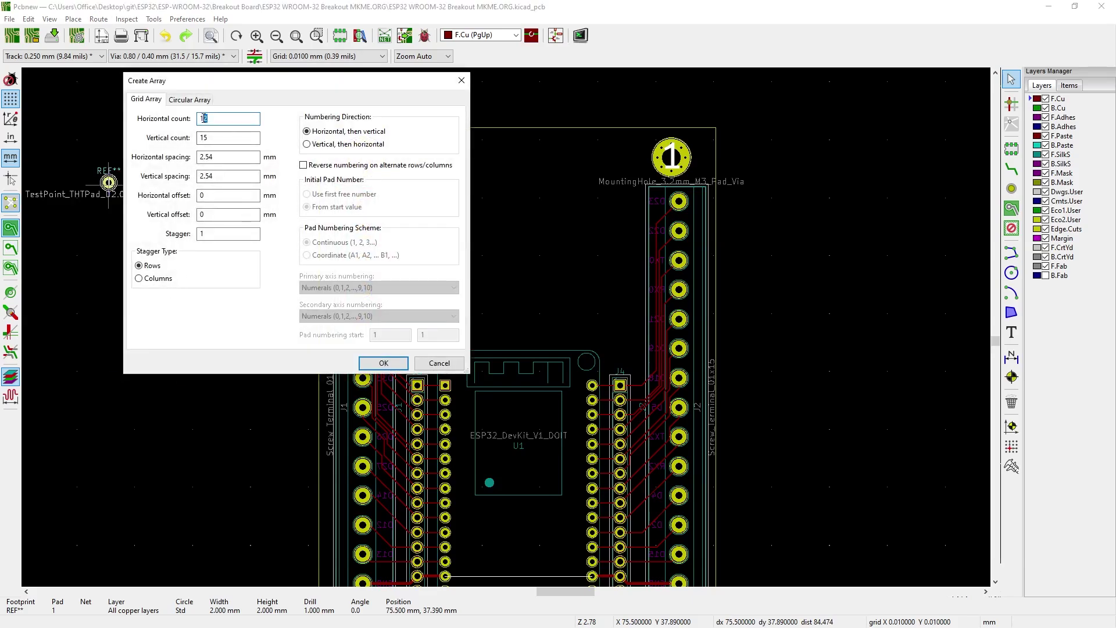
left_click(383, 362)
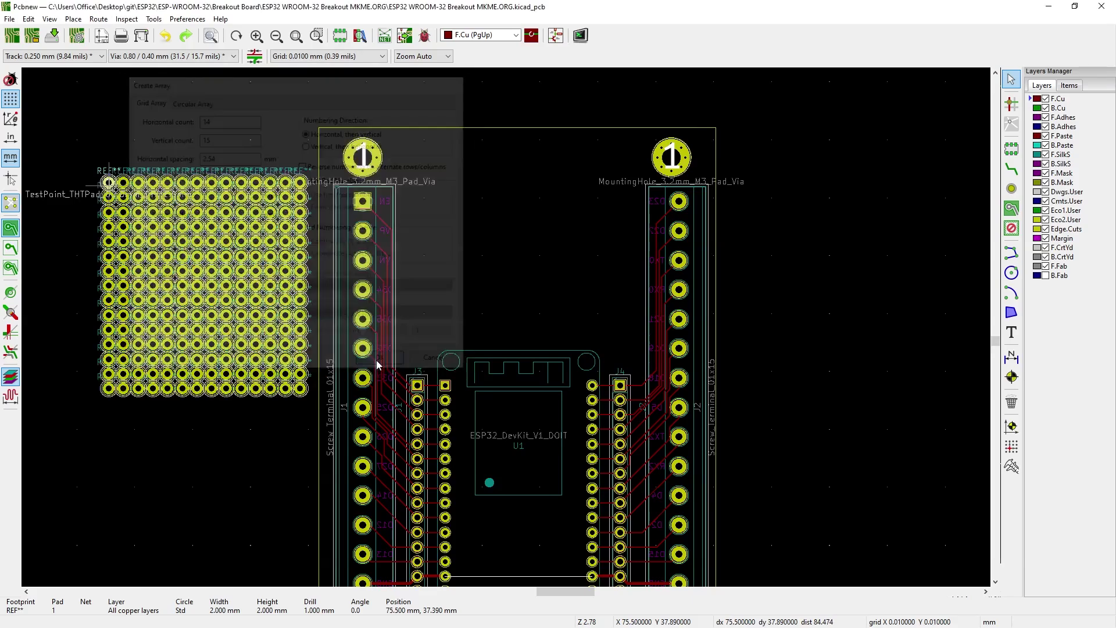
left_click_drag(82, 131, 312, 431)
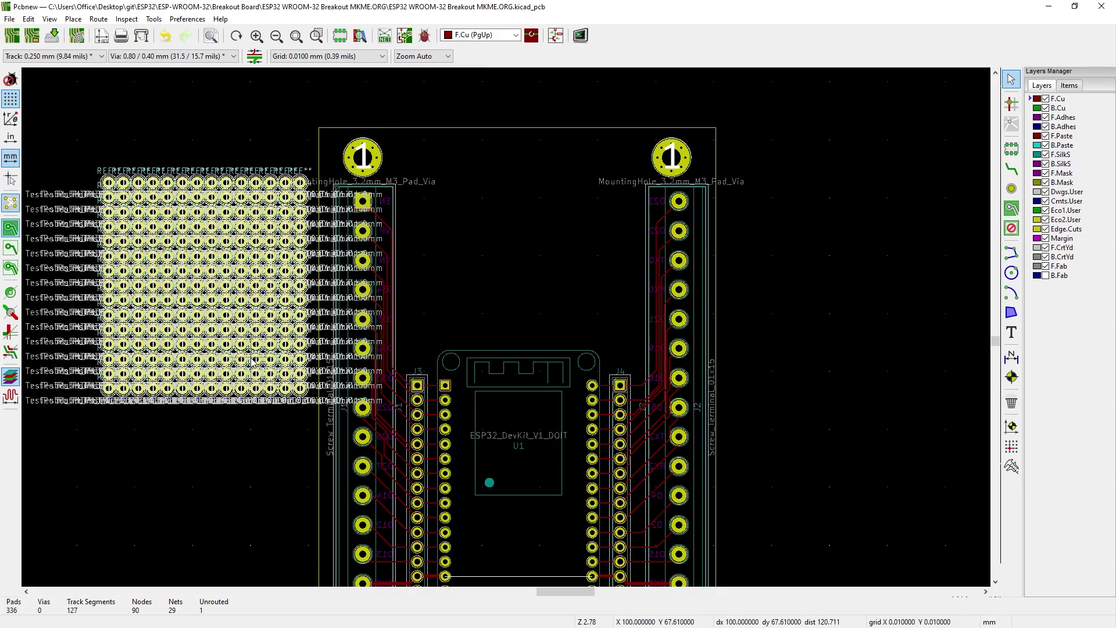
left_click_drag(257, 359, 228, 329)
key("ctrl+z")
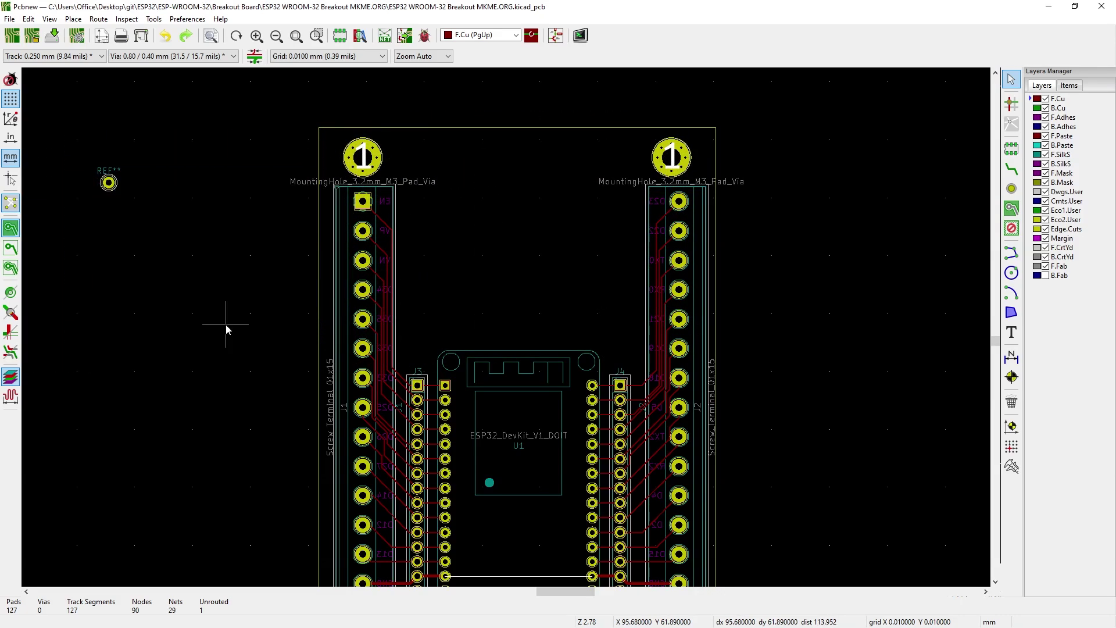
- Recreate the test pad array as 14 horizontal by 13 vertical pads
right_click(108, 182)
left_click(163, 380)
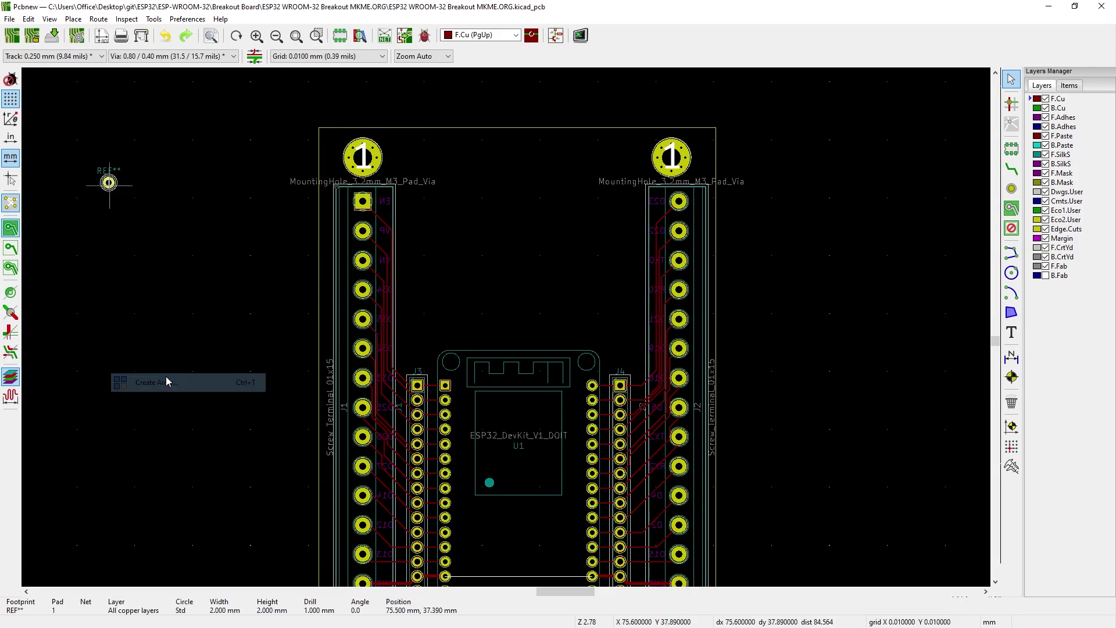
double_click(204, 137)
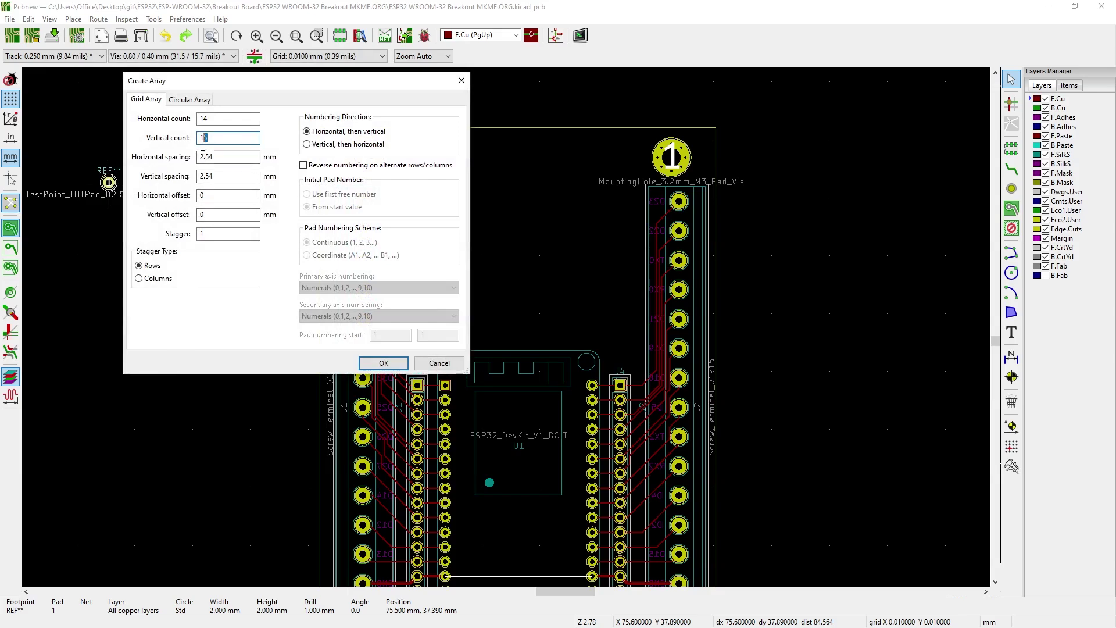
type("3")
left_click(384, 363)
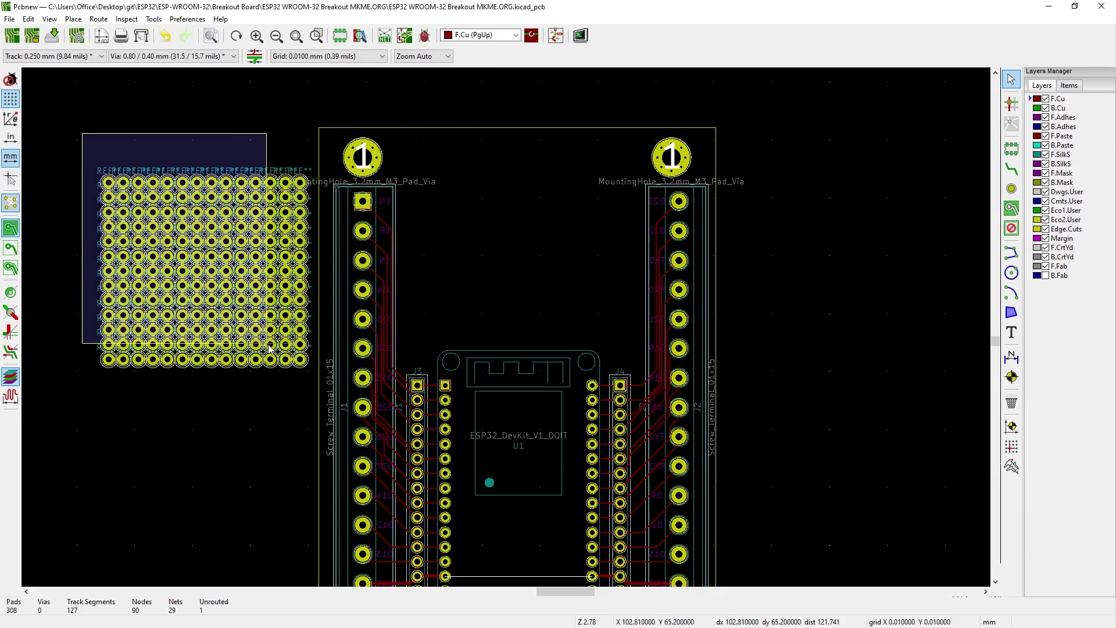
- Move the pad grid onto the board's top area and preview it in 3D
left_click_drag(273, 335, 186, 326)
key("Escape")
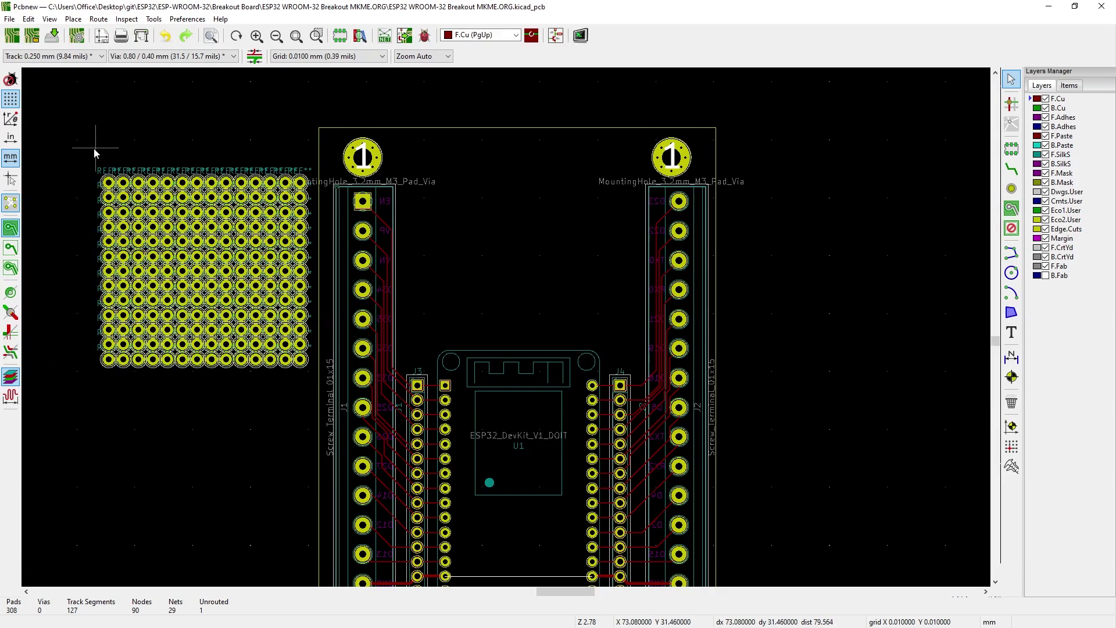
left_click_drag(96, 153, 316, 378)
left_click_drag(273, 354, 590, 327)
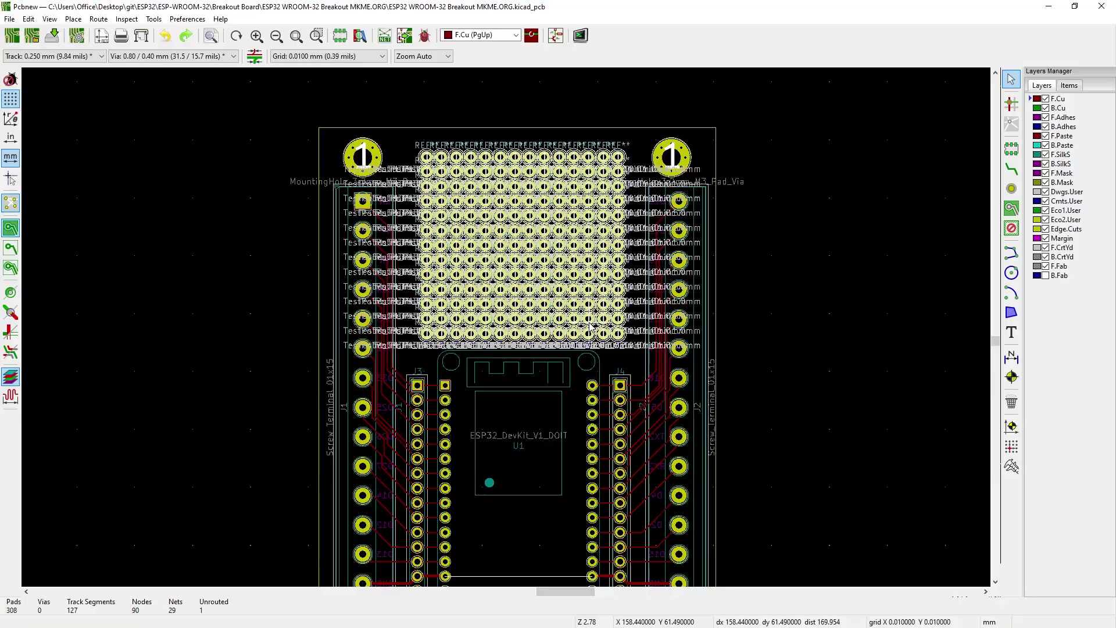
key("alt+3")
right_click(407, 395)
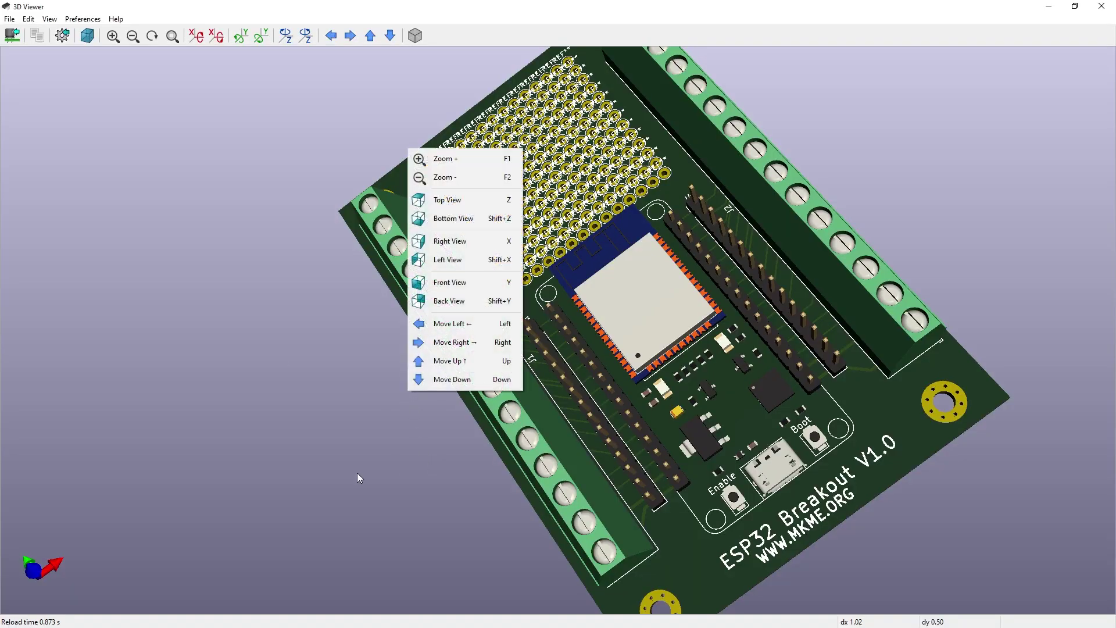
left_click_drag(357, 473, 540, 415)
scroll(557, 326, "up", 5)
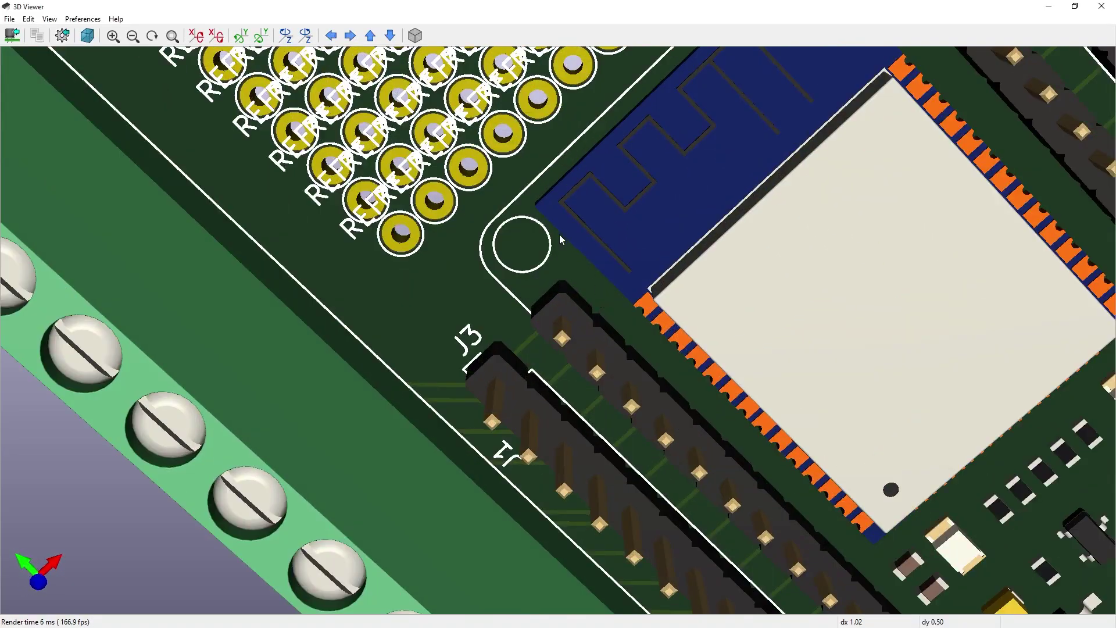
scroll(559, 235, "down", 5)
scroll(520, 215, "down", 4)
scroll(520, 216, "up", 6)
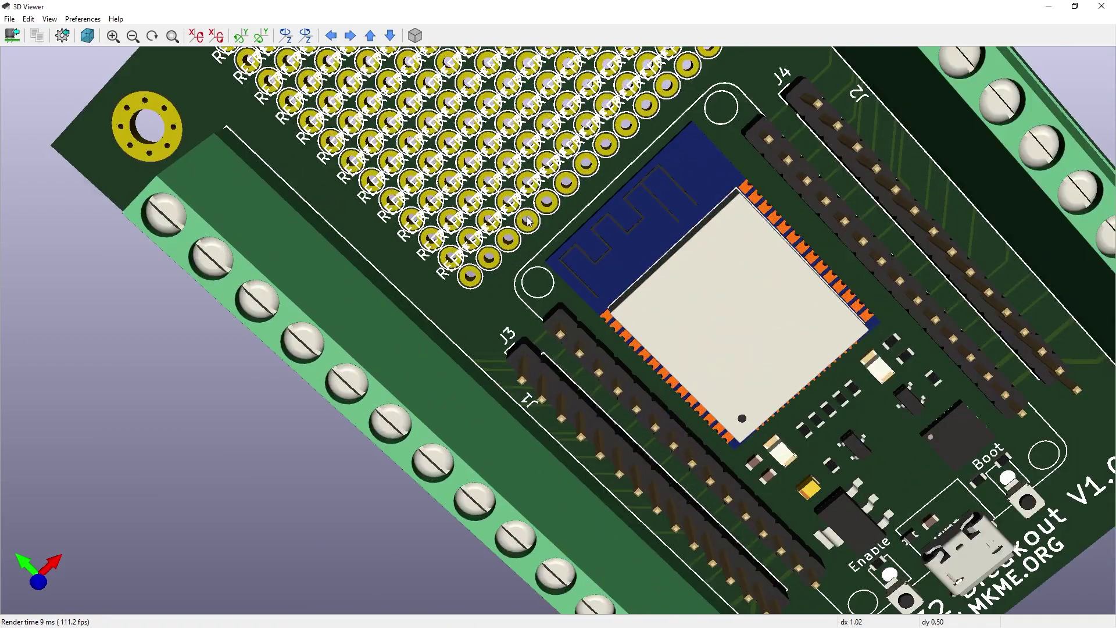
scroll(520, 215, "down", 2)
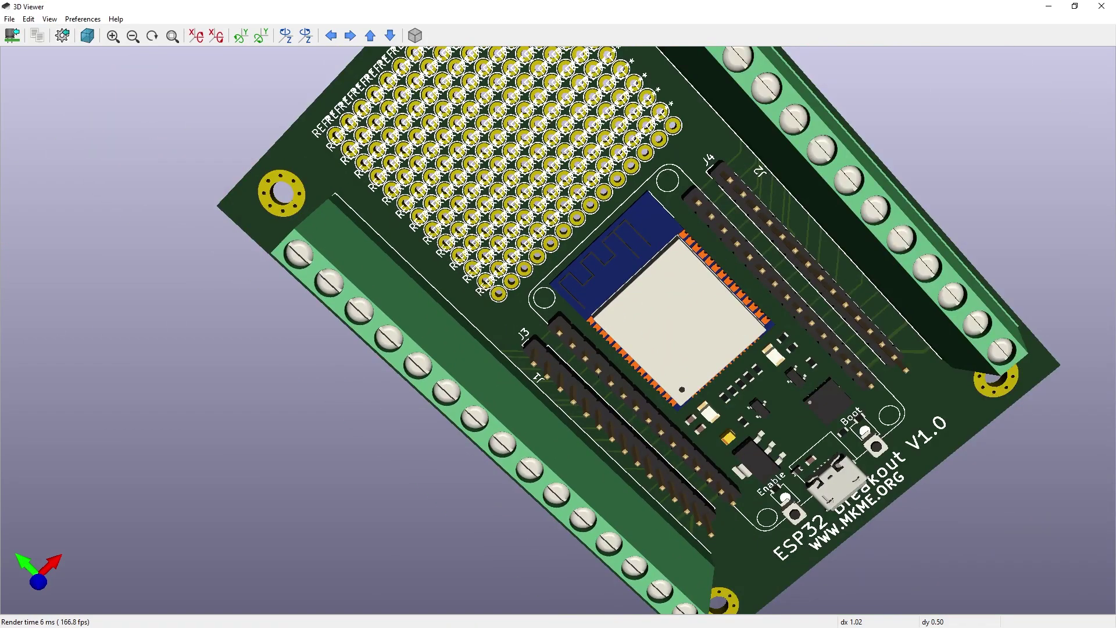
left_click_drag(244, 349, 75, 409)
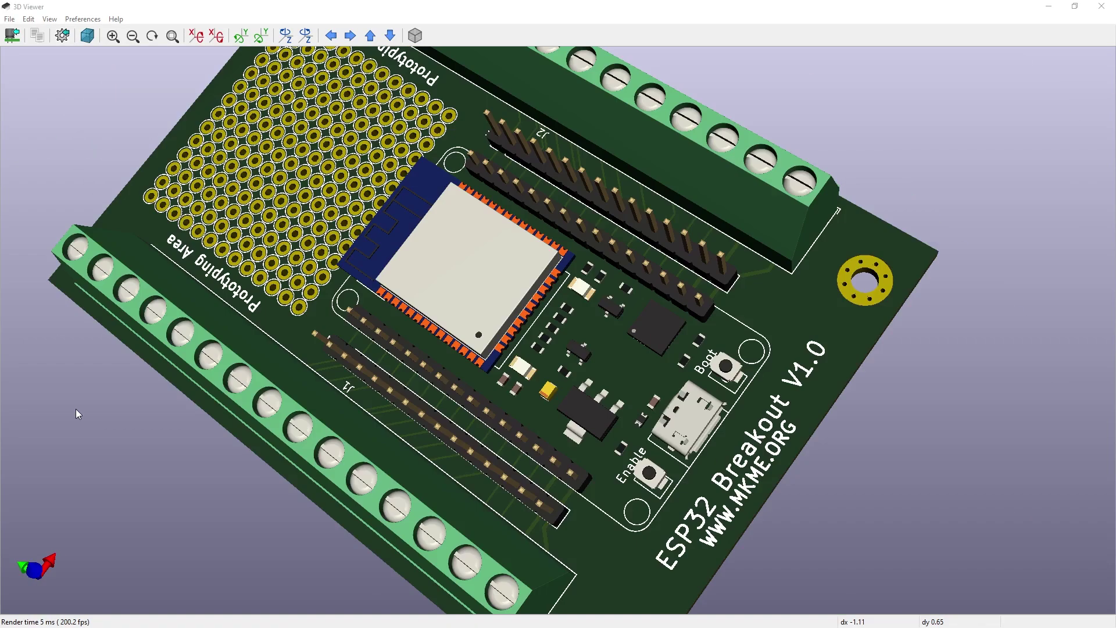
scroll(75, 409, "down", 3)
scroll(230, 433, "up", 5)
left_click_drag(299, 515, 640, 291)
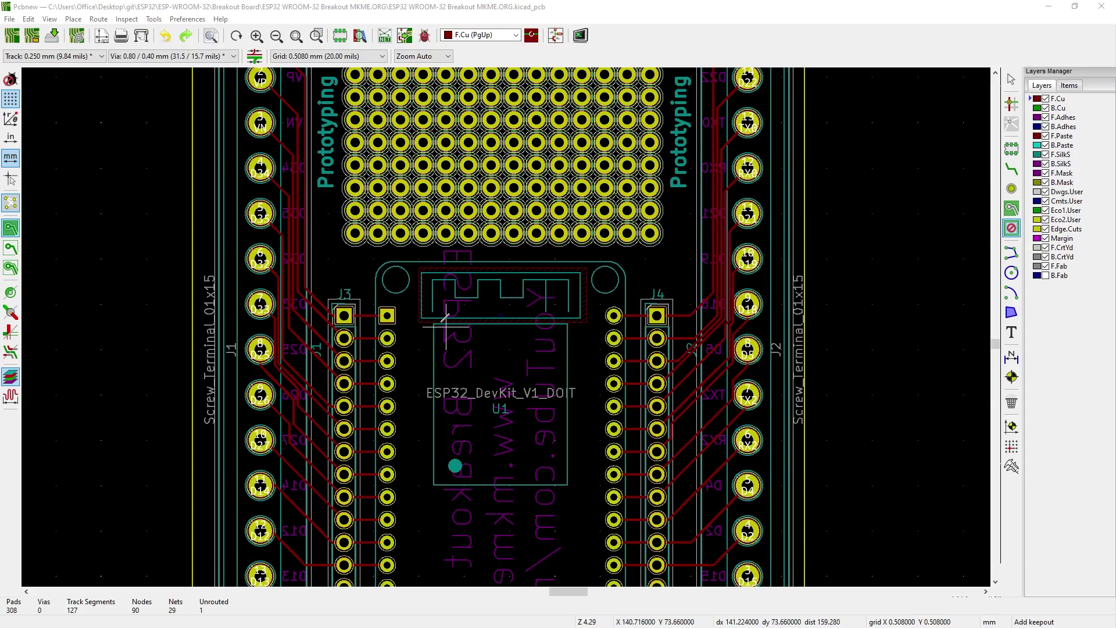
- Set up the keepout area to include F.Cu alongside the back copper layer
scroll(446, 318, "up", 4)
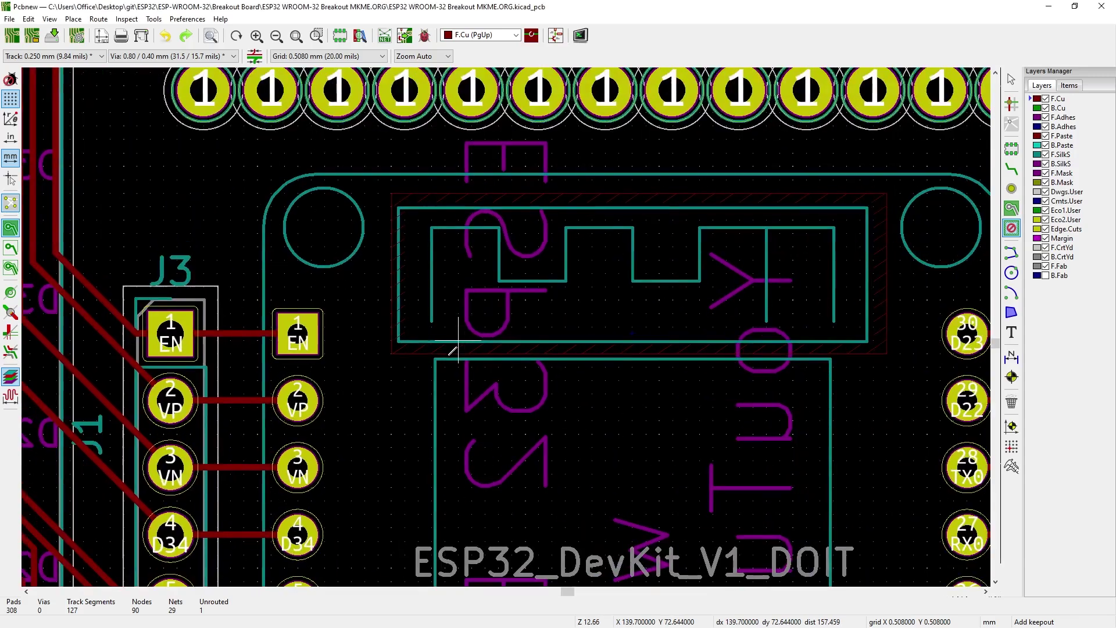
double_click(420, 269)
left_click(469, 287)
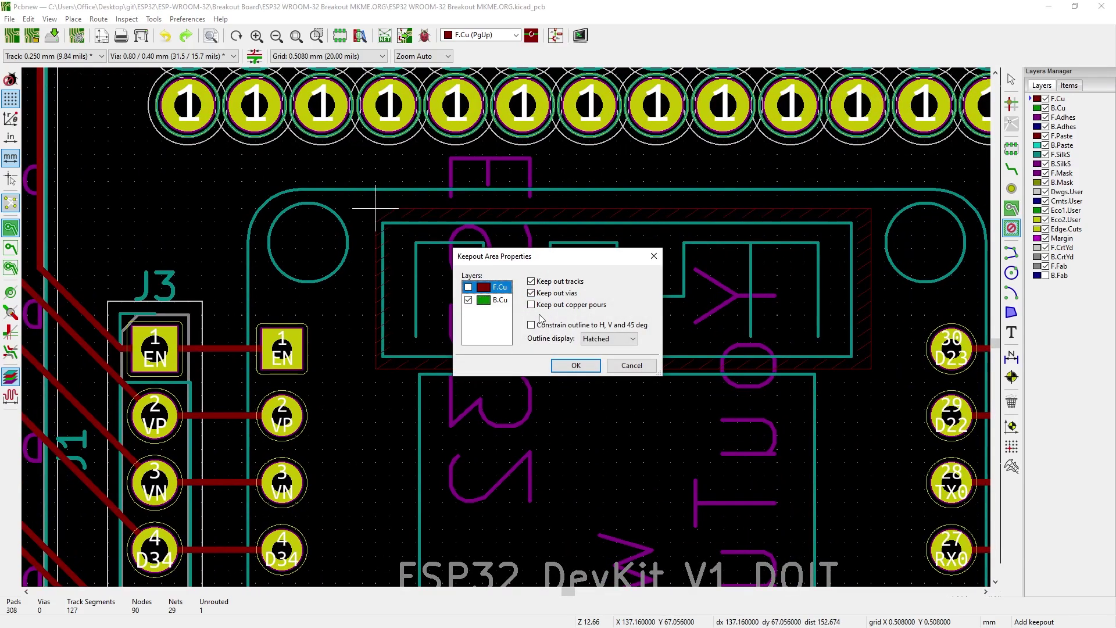
left_click(575, 365)
- Draw the keepout rectangle over the ESP32 module's antenna
left_click(375, 368)
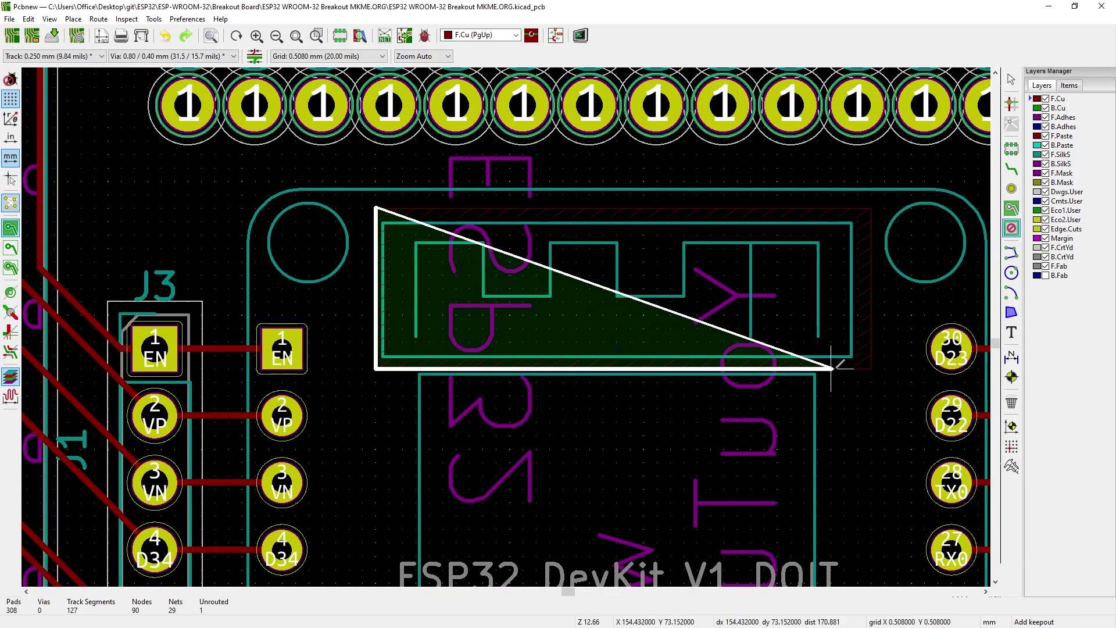
left_click(872, 369)
left_click(872, 207)
double_click(402, 206)
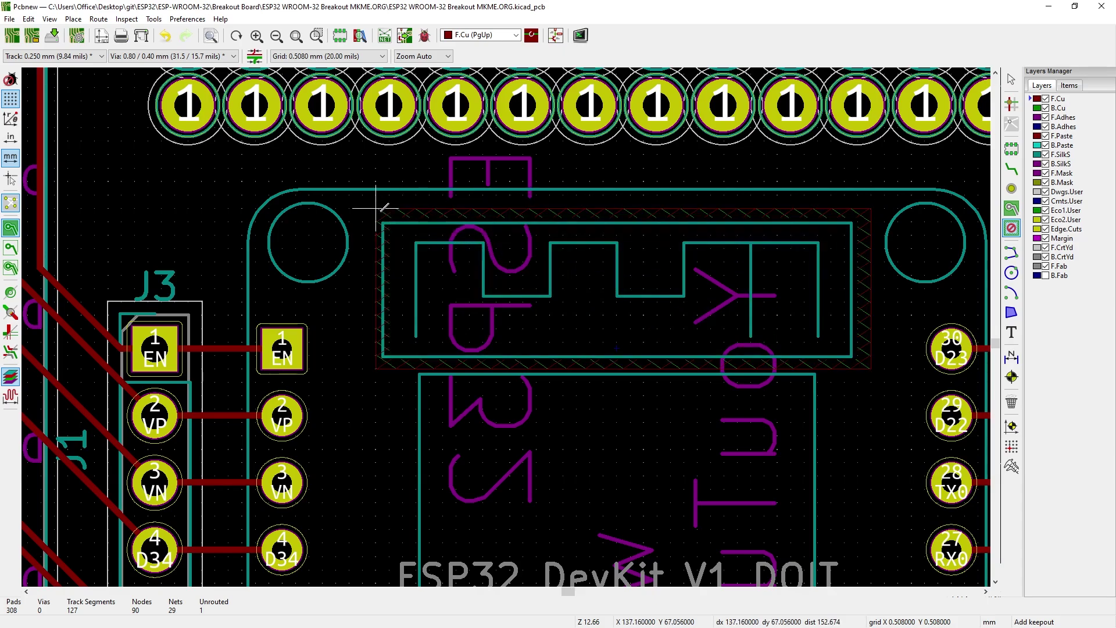
scroll(510, 320, "down", 6)
scroll(512, 321, "up", 4)
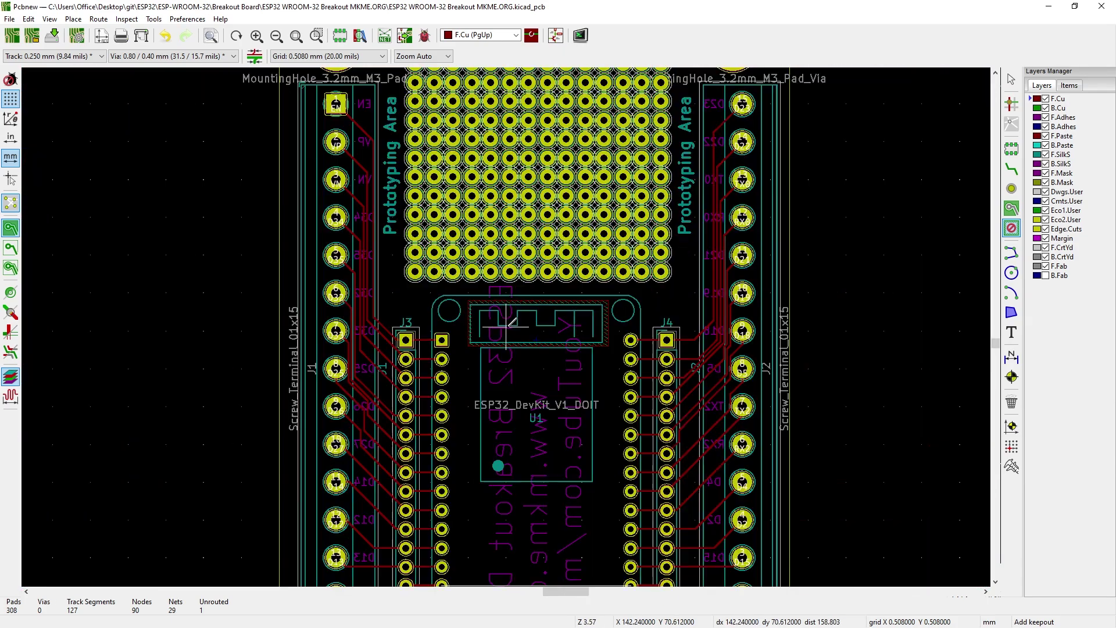
- Start a front-copper zone at the board's top-left and assign it the GND net
left_click(1012, 208)
scroll(525, 247, "down", 3)
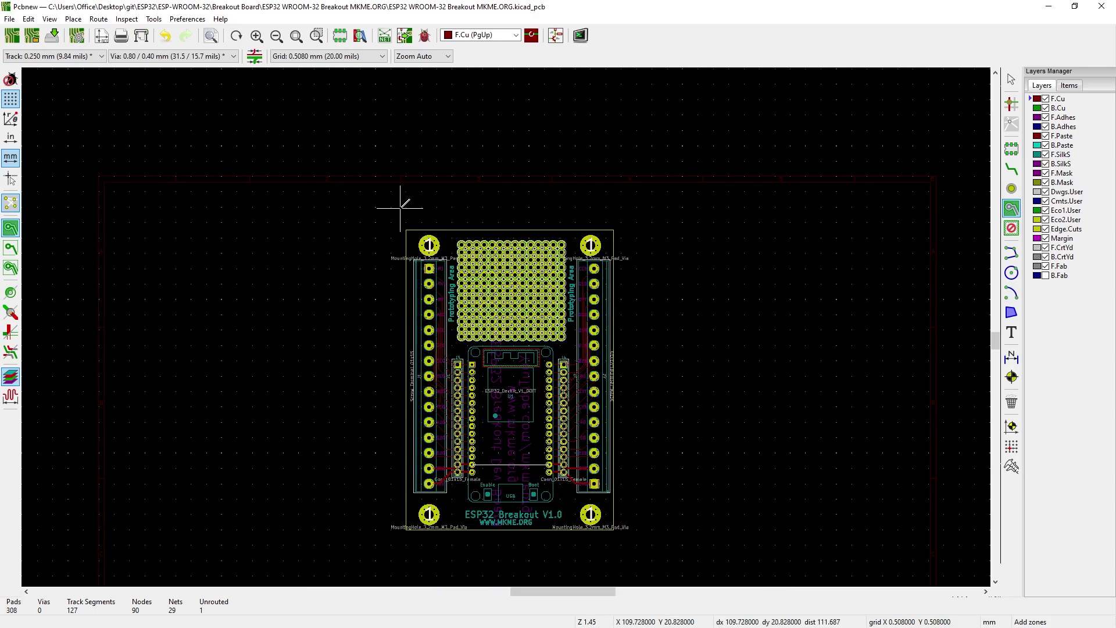
scroll(400, 208, "up", 3)
left_click(502, 244)
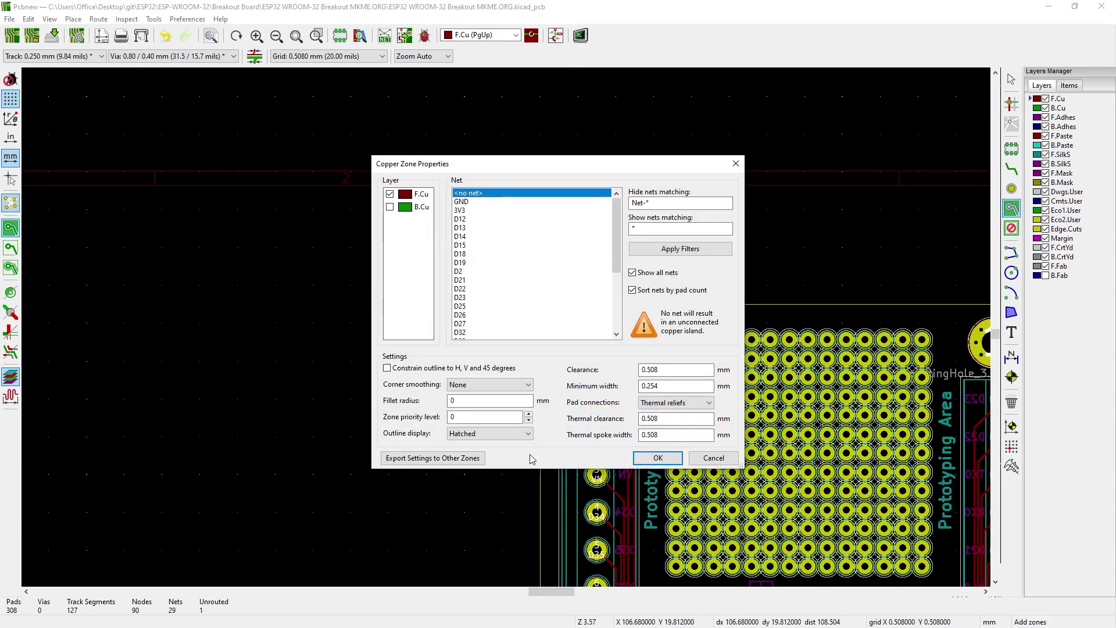
left_click(471, 201)
left_click(657, 457)
- Trace the zone along the board edge and close it at the top-left corner
scroll(500, 406, "down", 5, "shift")
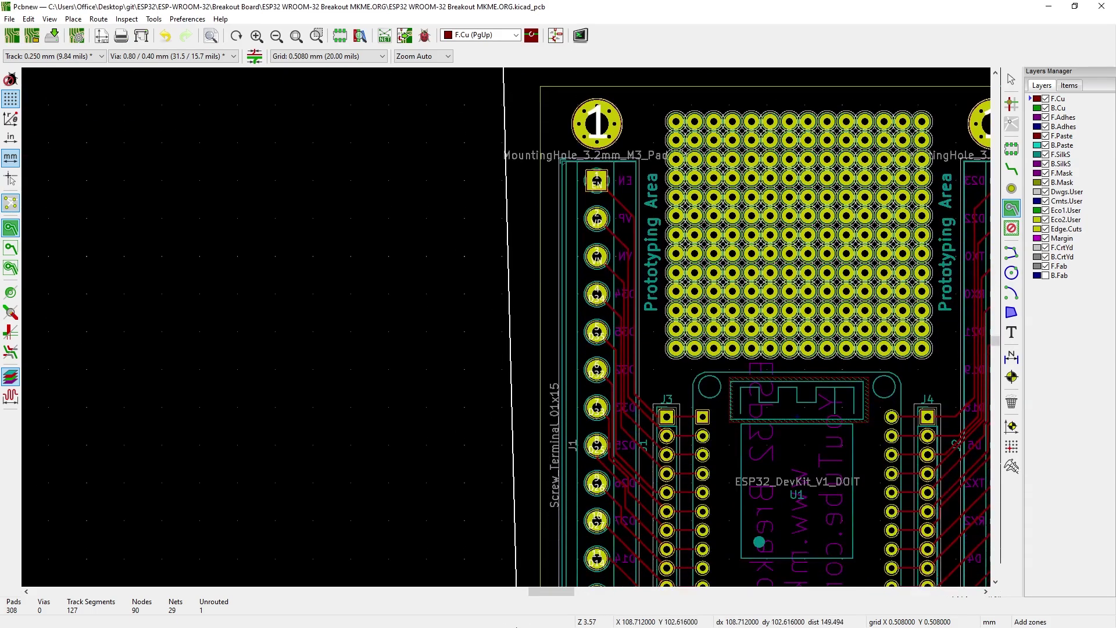
left_click(503, 397)
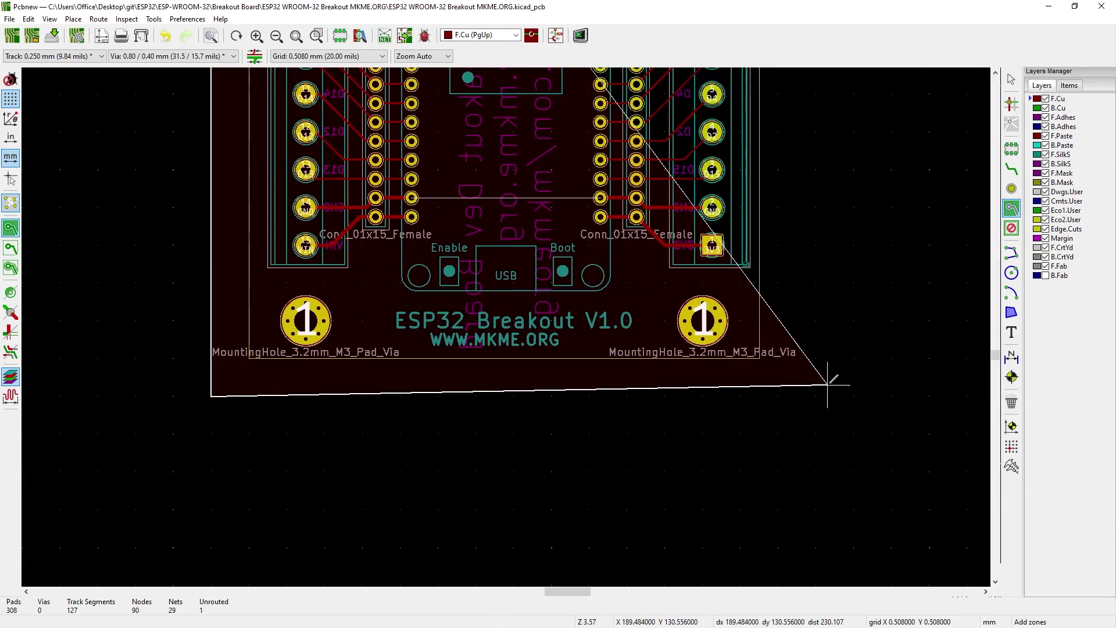
left_click(817, 395)
scroll(821, 174, "up", 10, "shift")
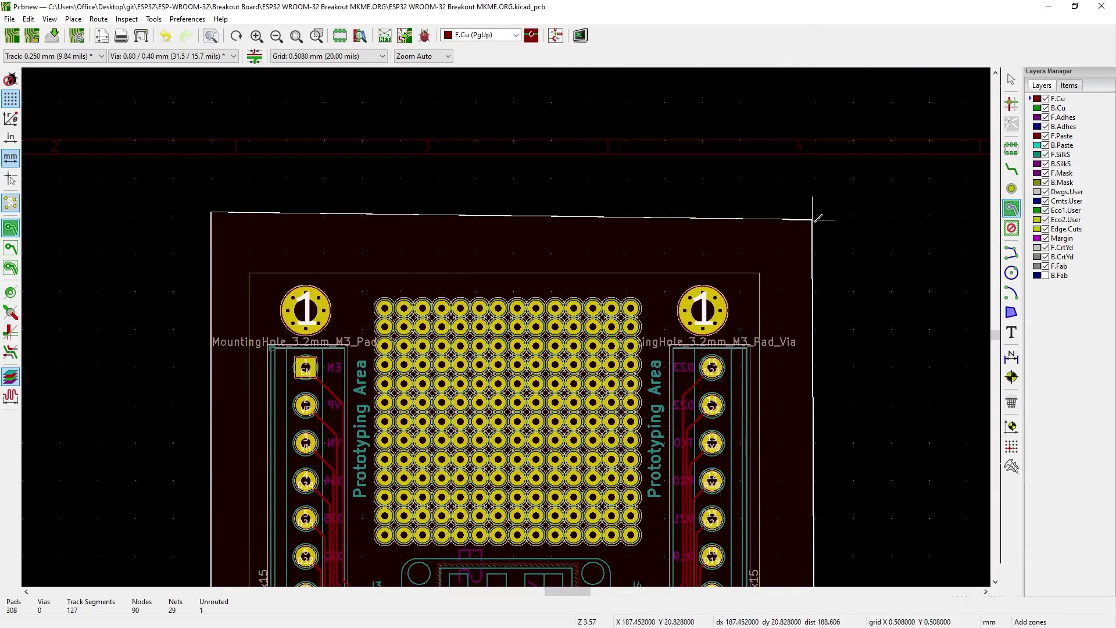
left_click(816, 212)
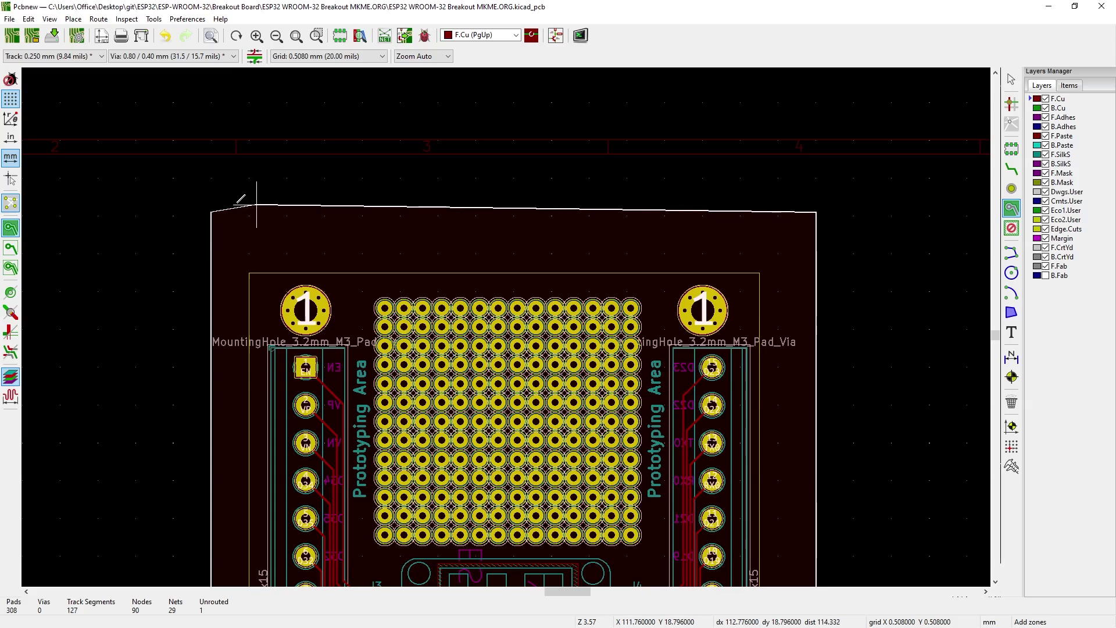
left_click(211, 212)
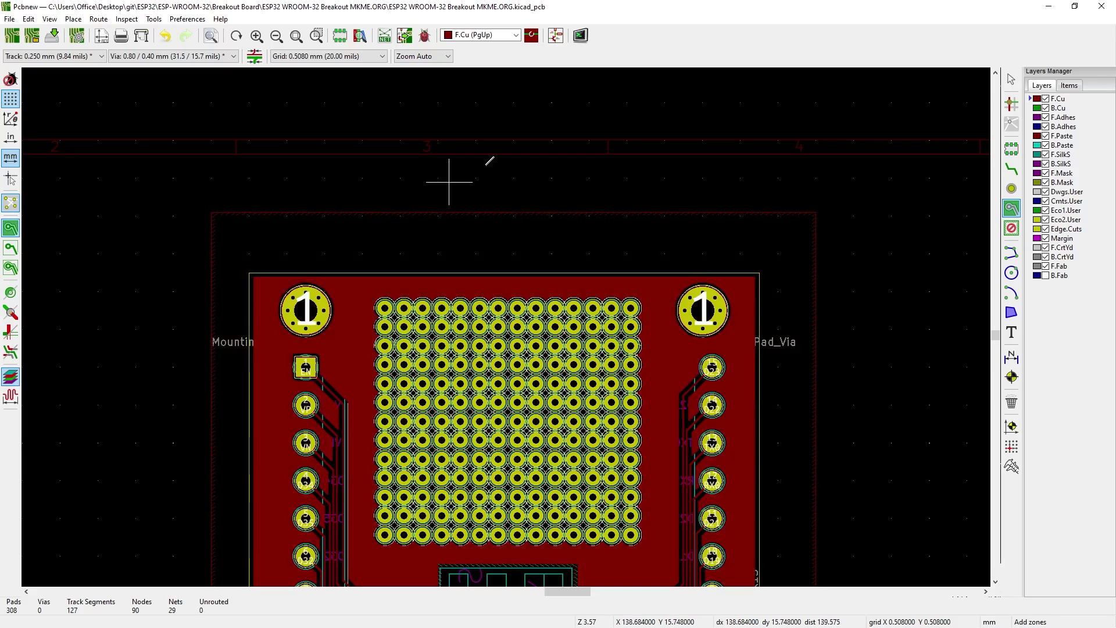
- Draw a GND zone on the back copper around the whole board outline
left_click(211, 212)
left_click(473, 201)
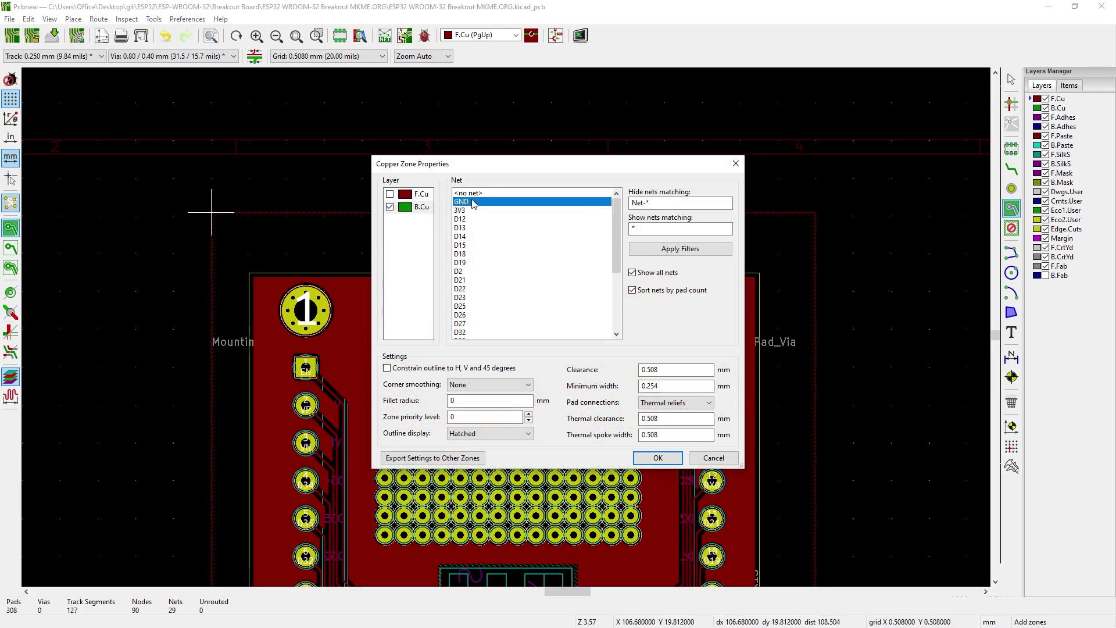
left_click(657, 458)
left_click(818, 200)
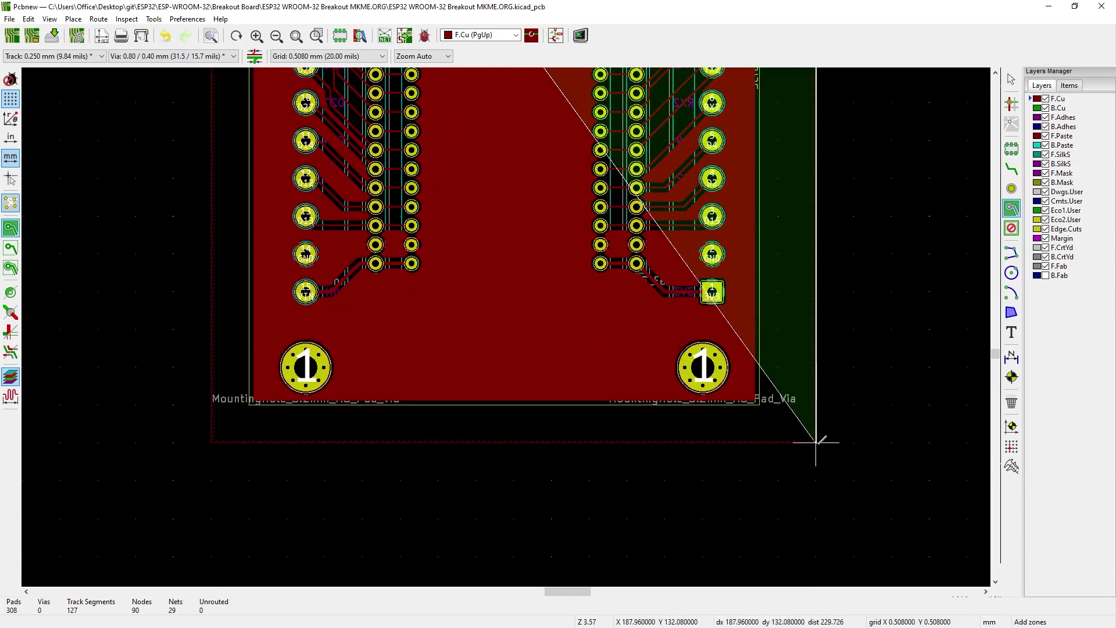
left_click(818, 442)
left_click(211, 442)
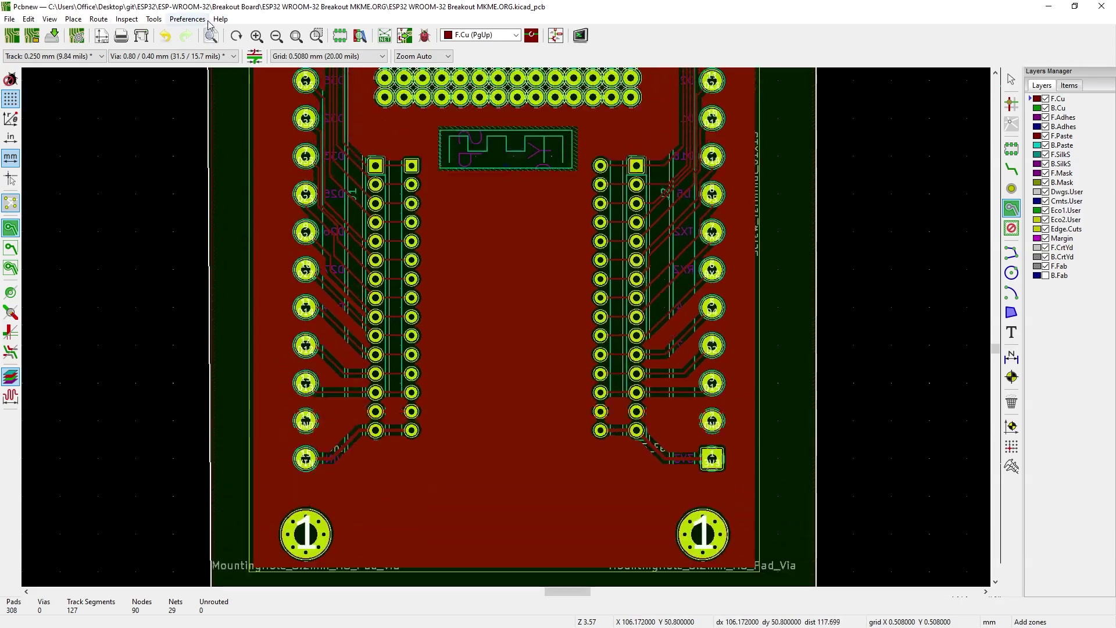
left_click(211, 226)
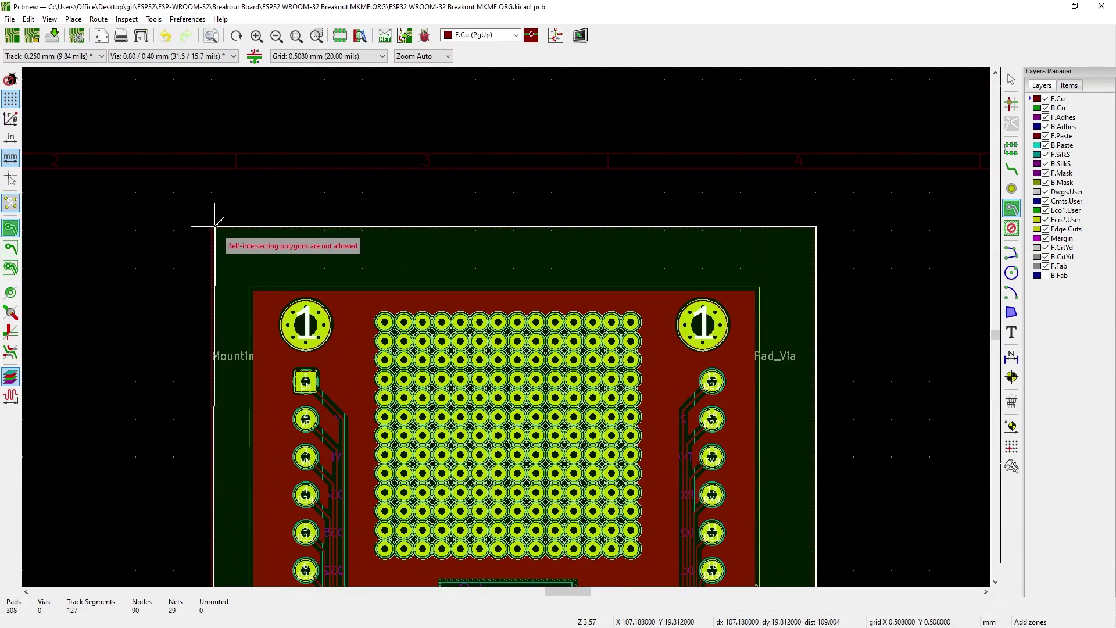
- Save the board file and fit the whole board in view
scroll(193, 228, "down", 2)
scroll(509, 336, "up", 5)
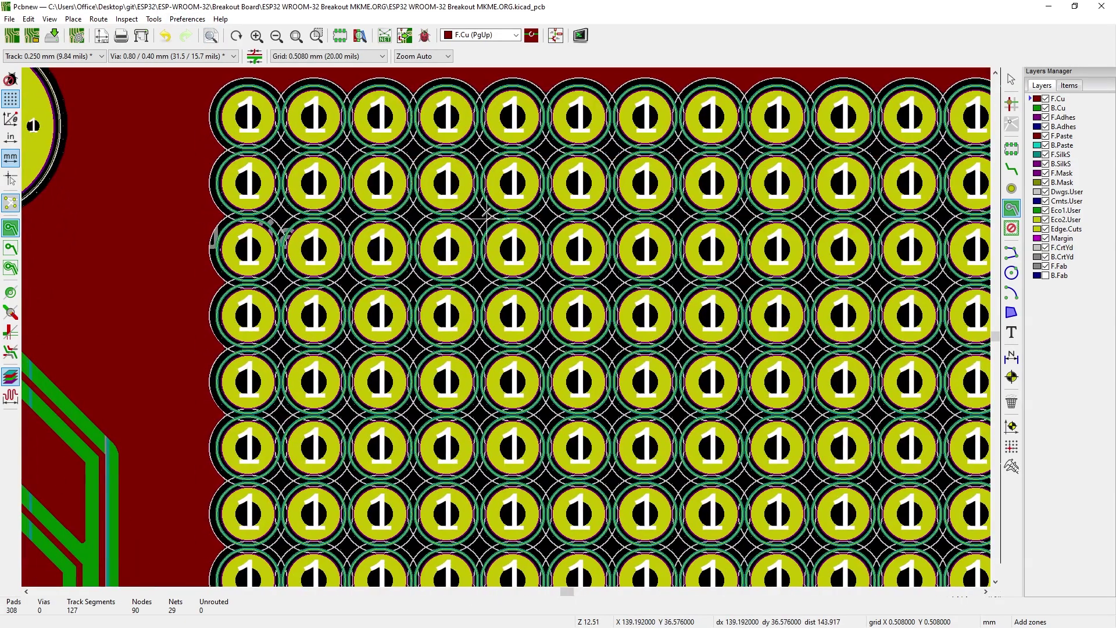
key("ctrl+s")
key("Home")
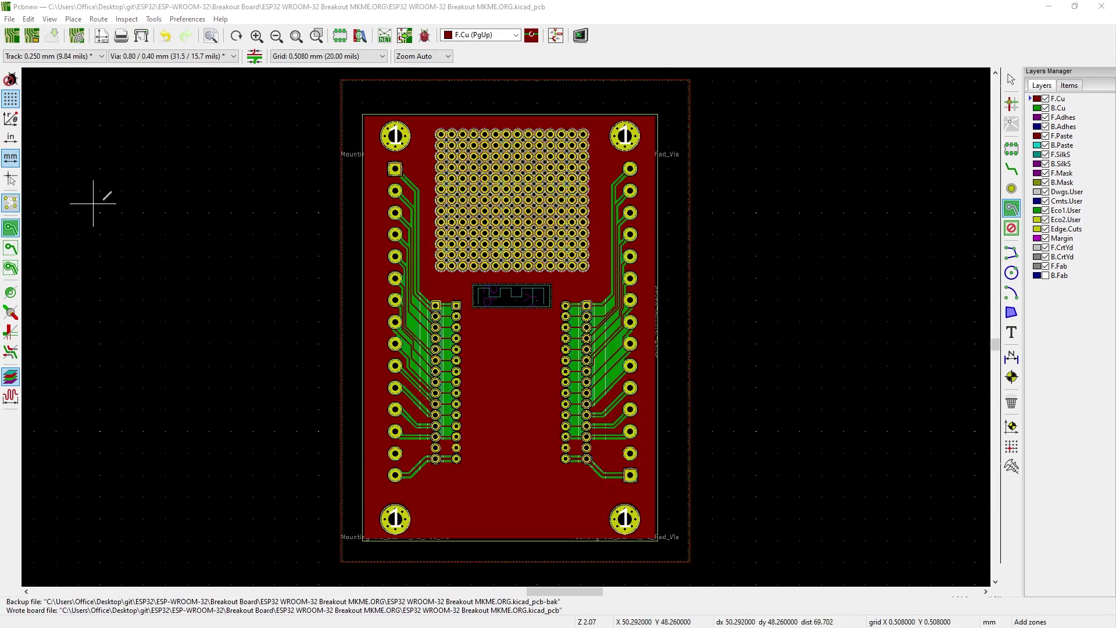
- Open the print settings and preview the black and white printout
left_click(9, 20)
left_click(26, 319)
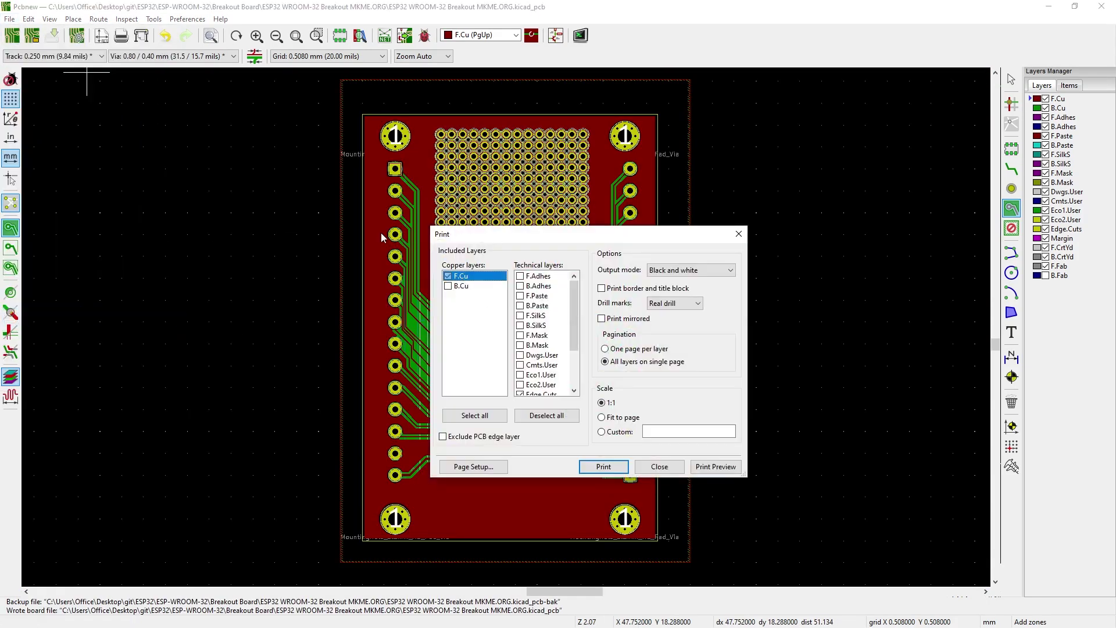
left_click(716, 466)
key("Escape")
left_click(719, 466)
left_click(1082, 21)
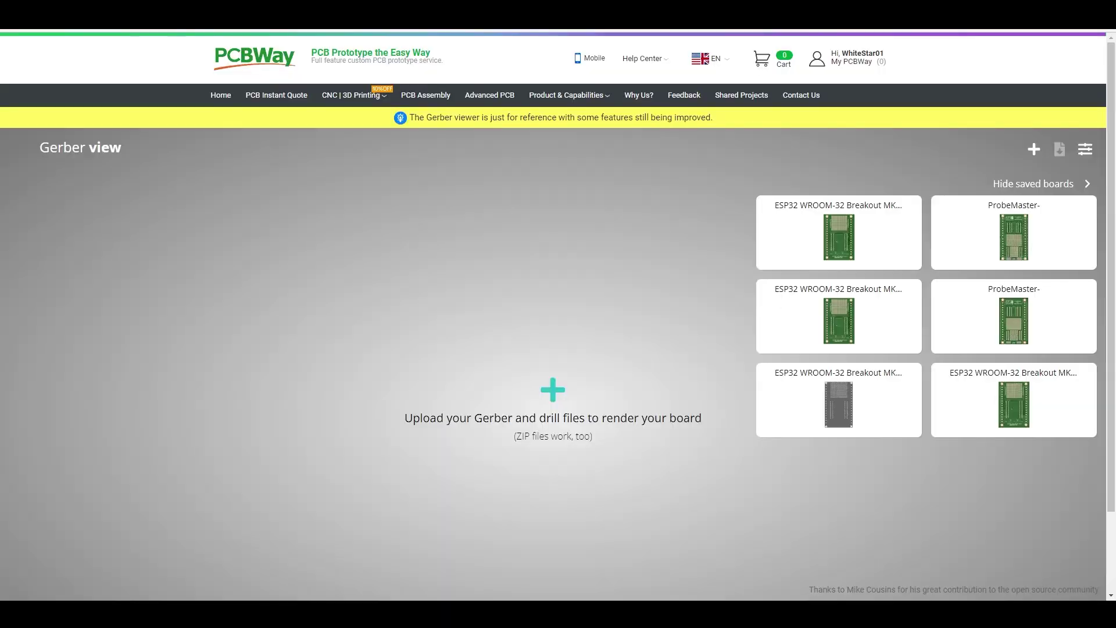
- Load the Gerber zip into PCBWay's viewer and show the whole board, bottom side and all layers
left_click_drag(3, 349, 555, 376)
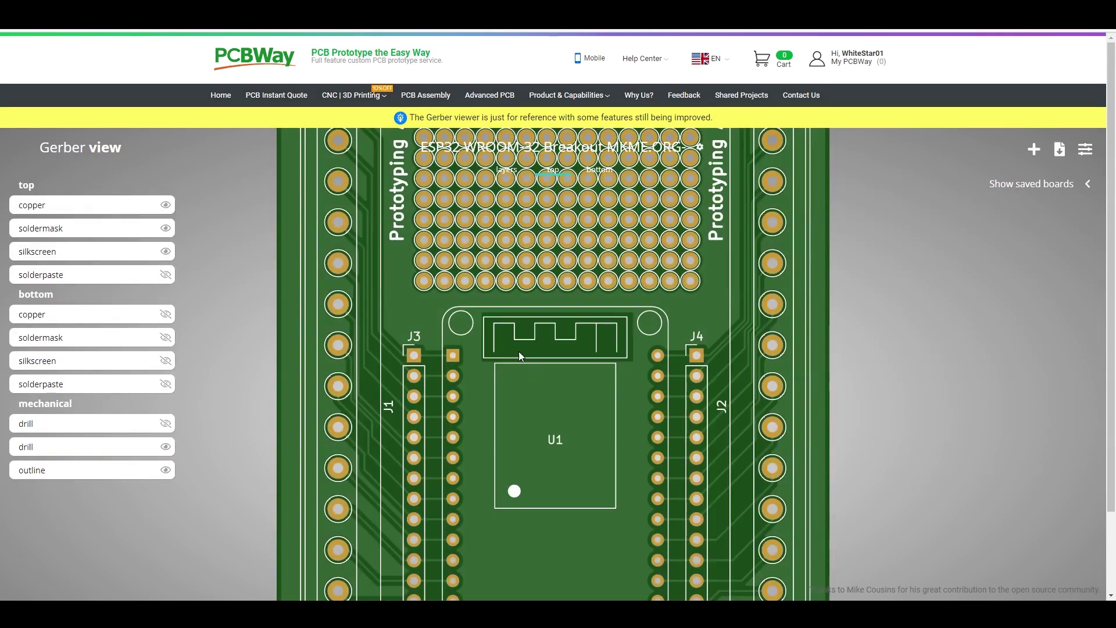
scroll(706, 454, "down", 2)
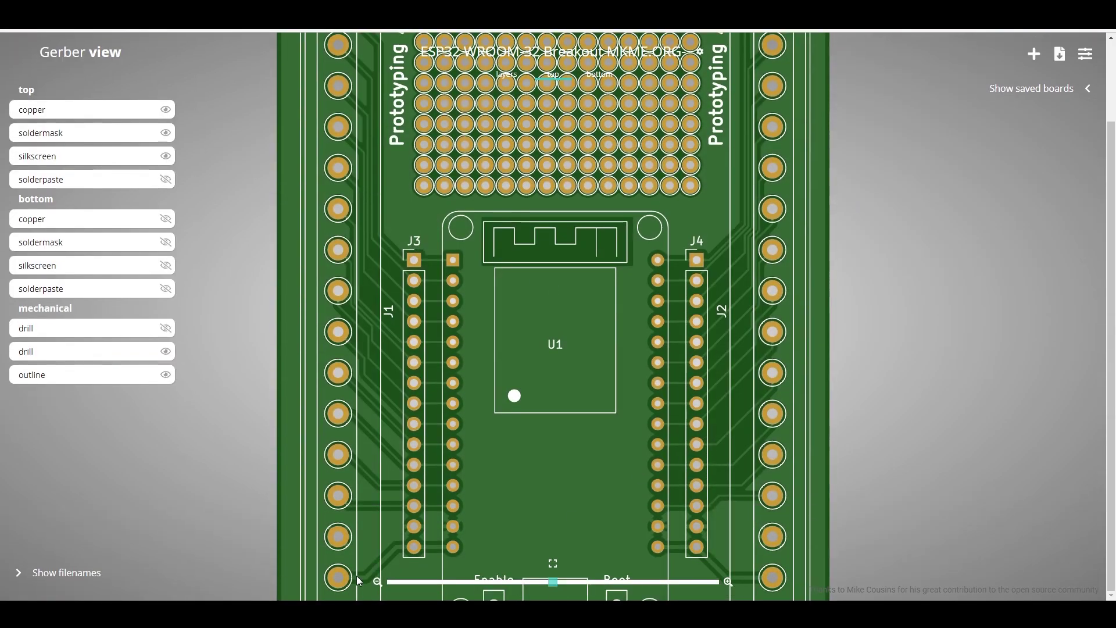
left_click(373, 581)
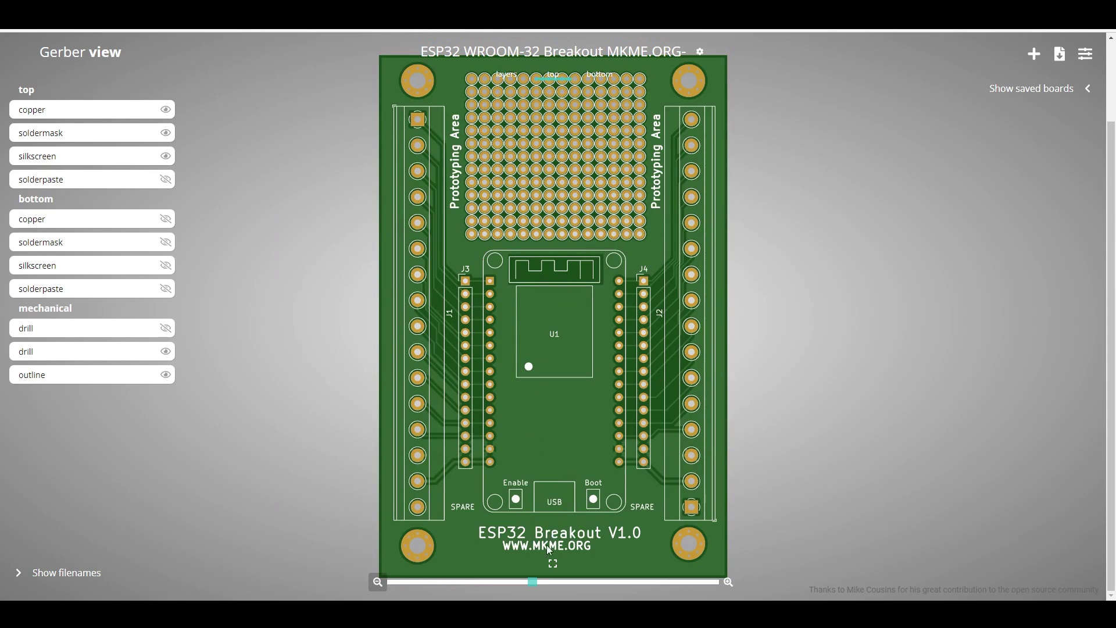
left_click(588, 76)
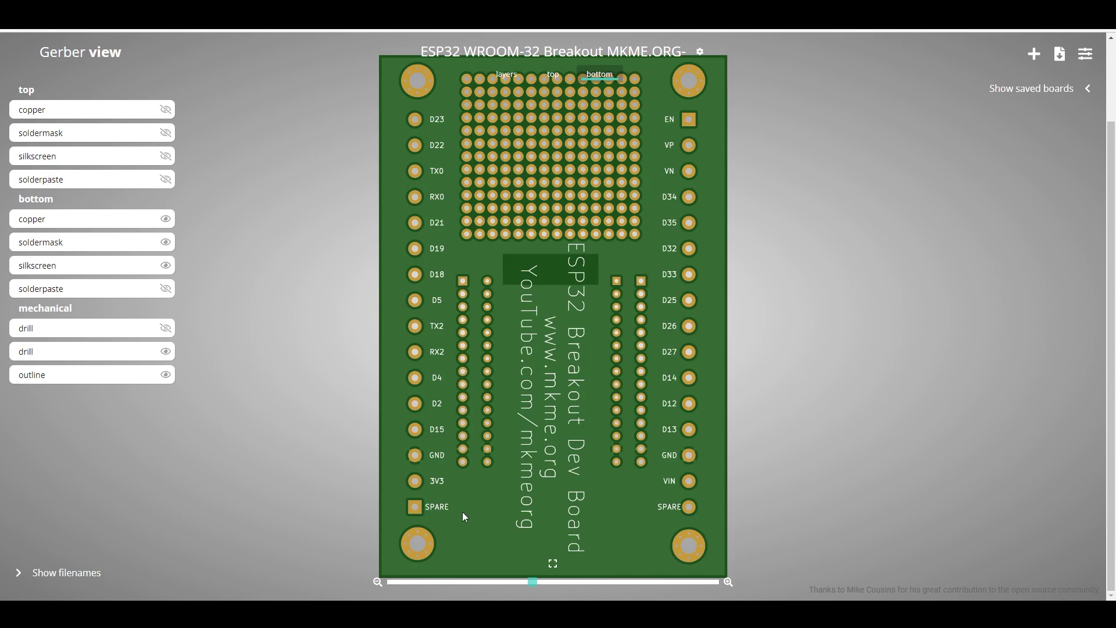
left_click(504, 82)
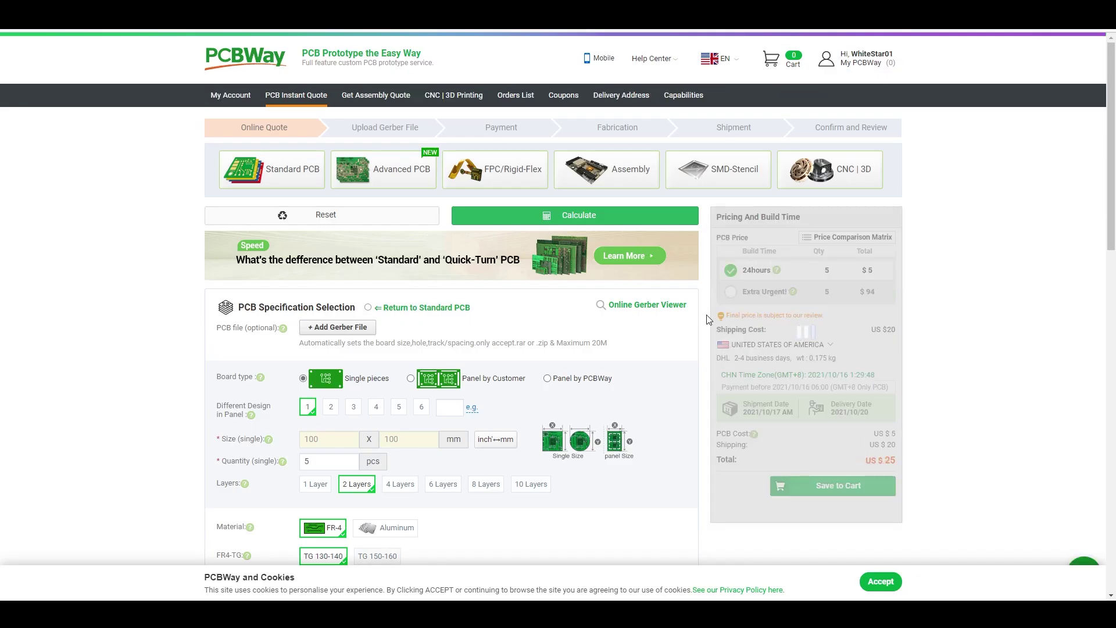
- Upload the ESP32 breakout Gerber zip to the instant quote
left_click(345, 325)
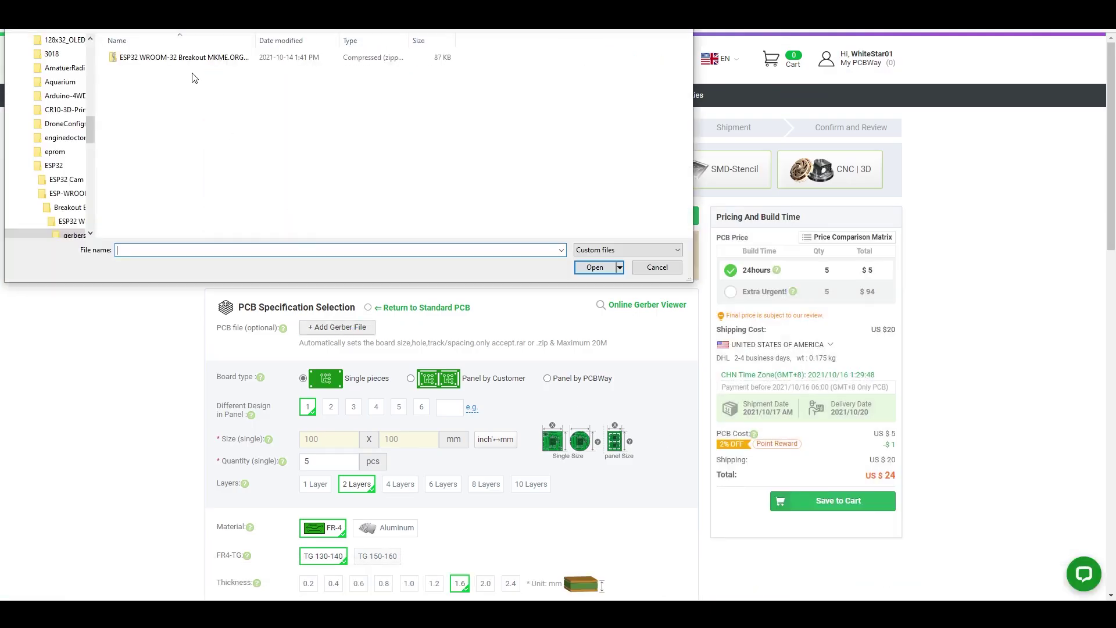
double_click(192, 57)
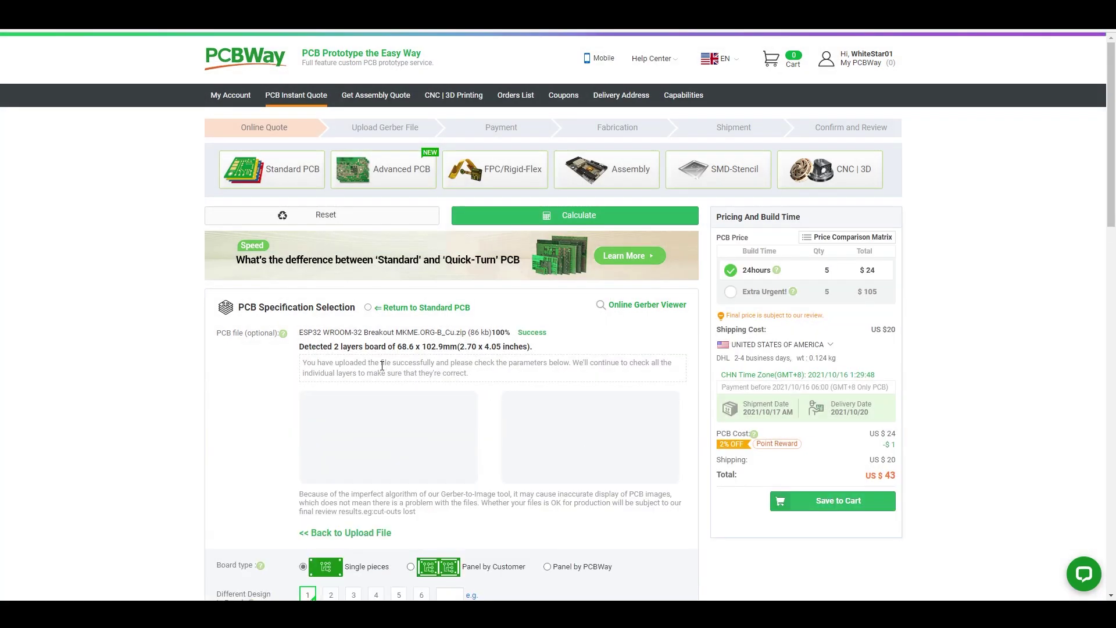
scroll(446, 363, "down", 2)
scroll(491, 262, "down", 4)
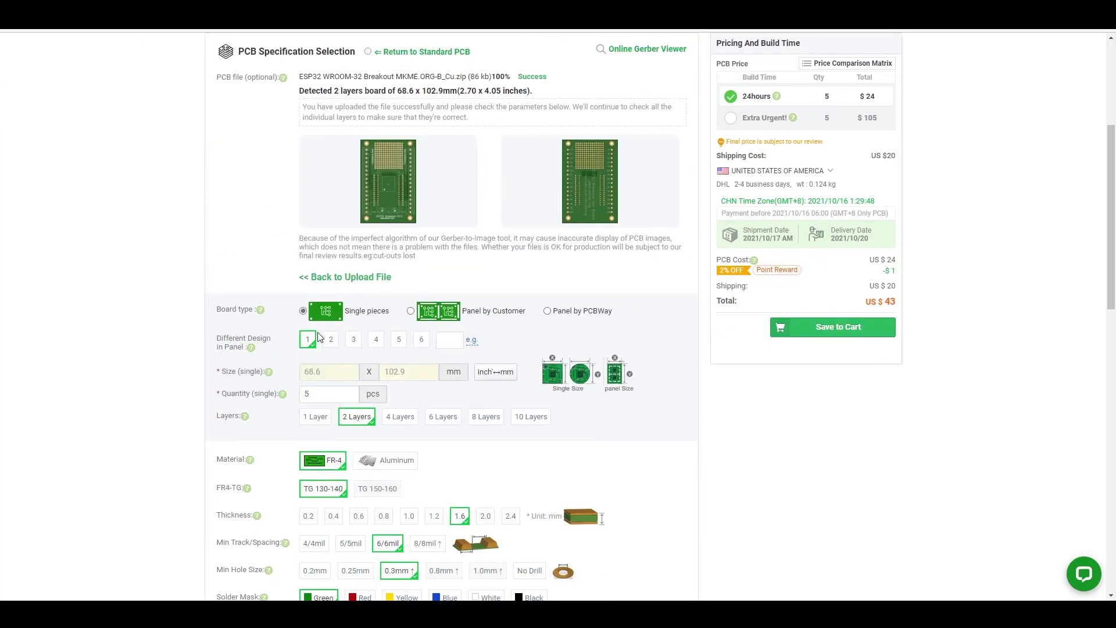
- Set the order quantity to 15 boards
left_click(334, 395)
left_click(360, 411)
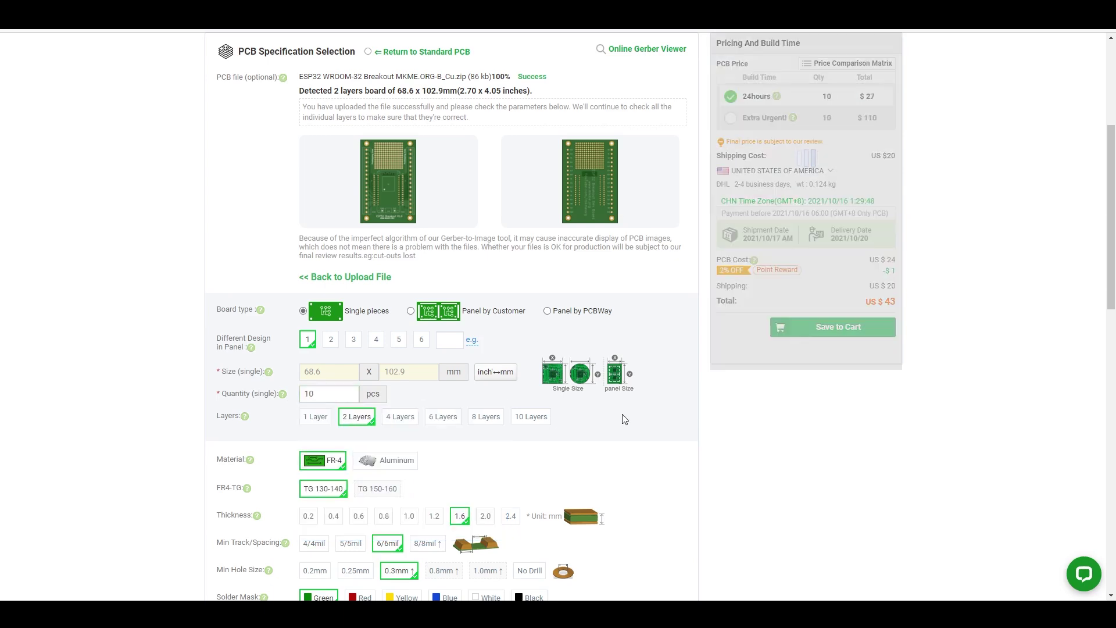
scroll(896, 359, "up", 4)
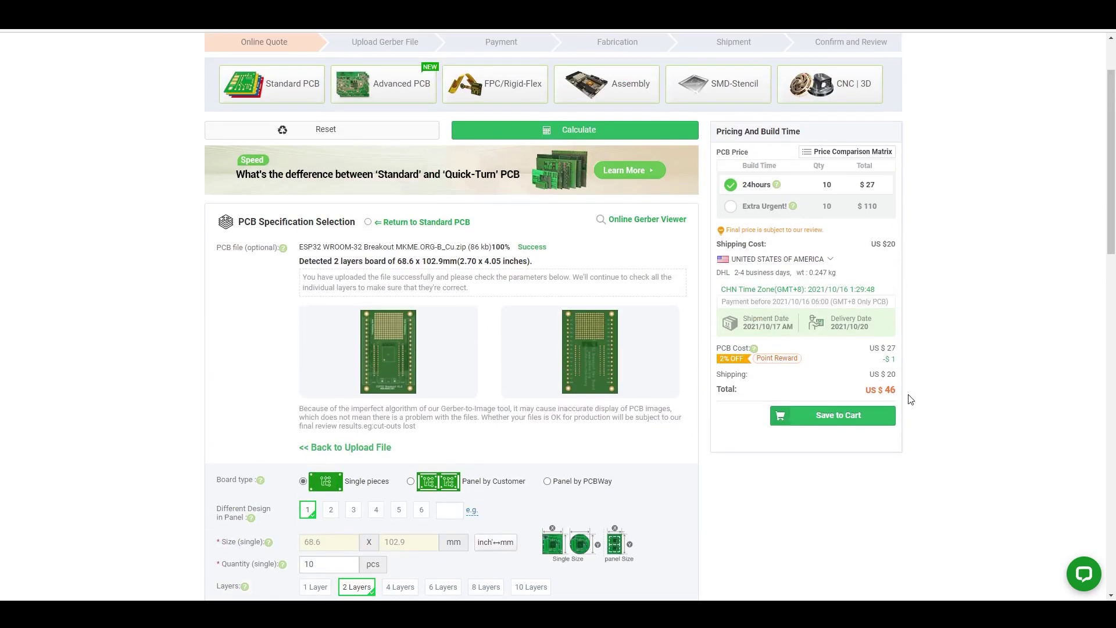
scroll(910, 399, "down", 4)
left_click(329, 394)
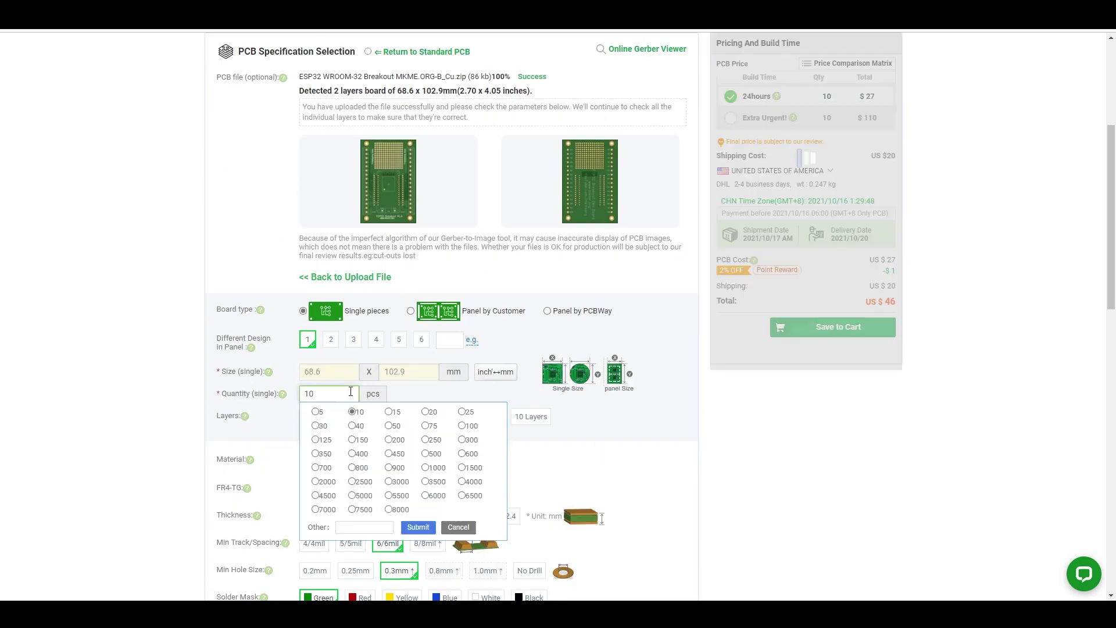
left_click(394, 411)
scroll(864, 294, "up", 2)
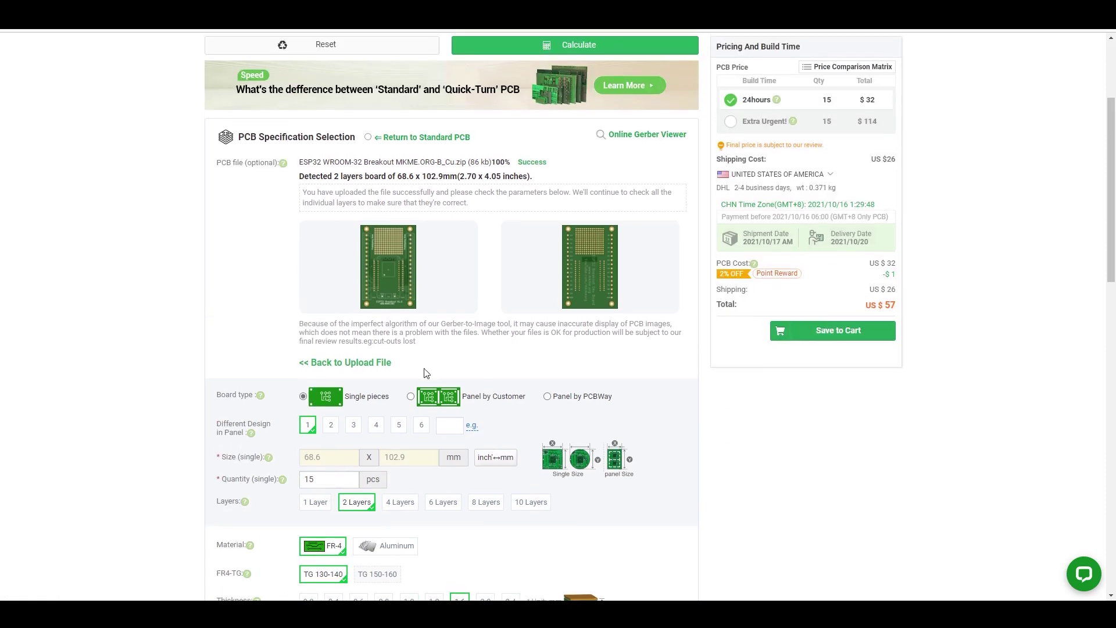
scroll(426, 373, "down", 6)
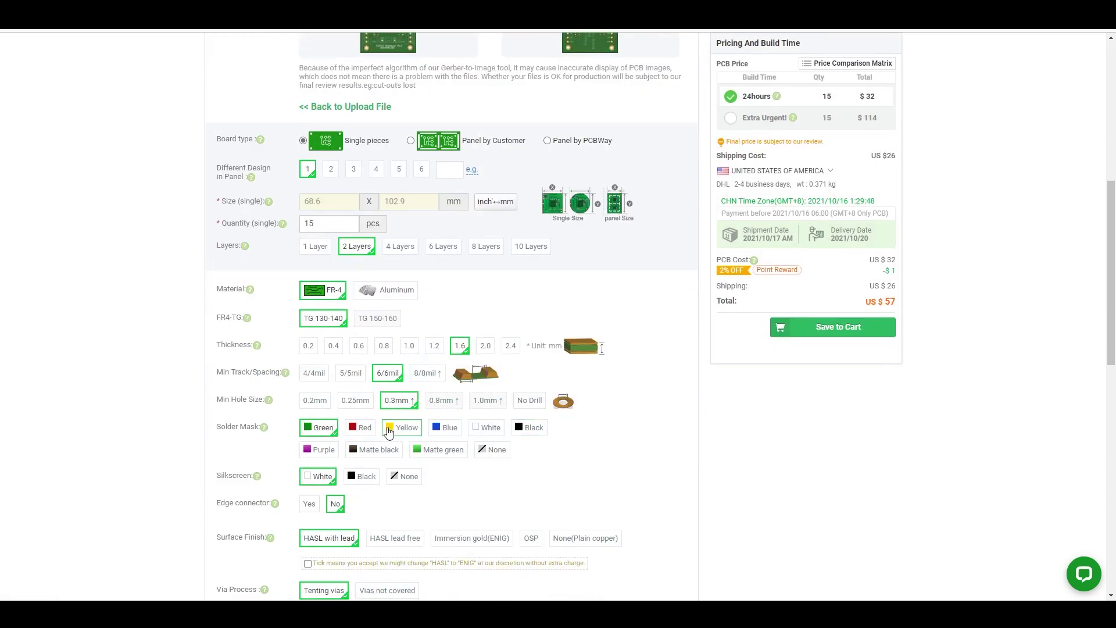
- Choose a white solder mask and review the rest of the quote
left_click(491, 430)
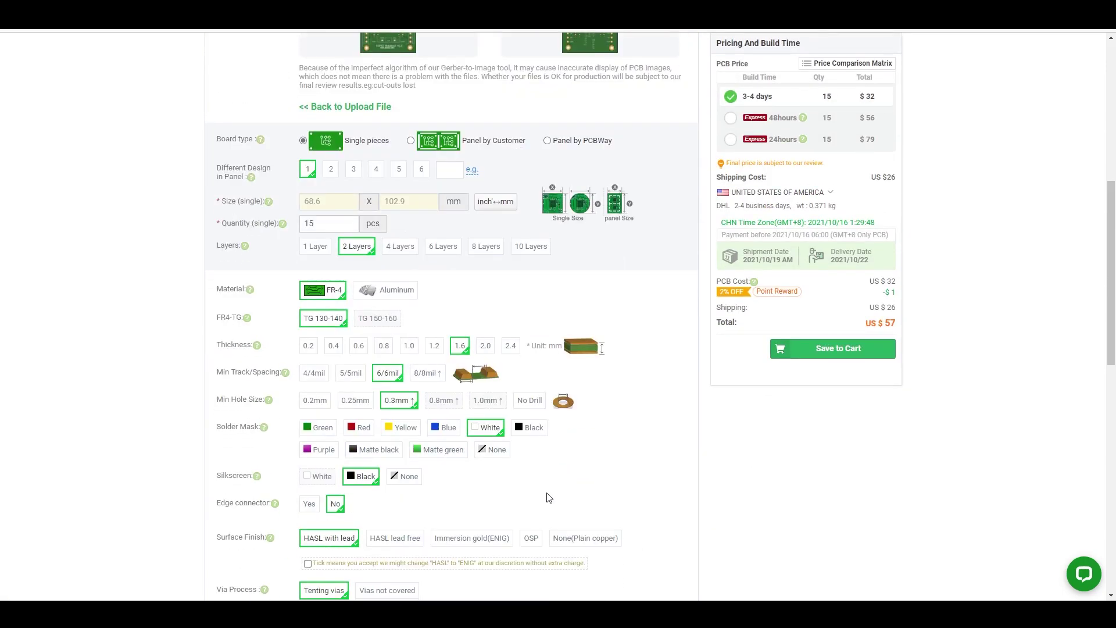
scroll(352, 483, "down", 3)
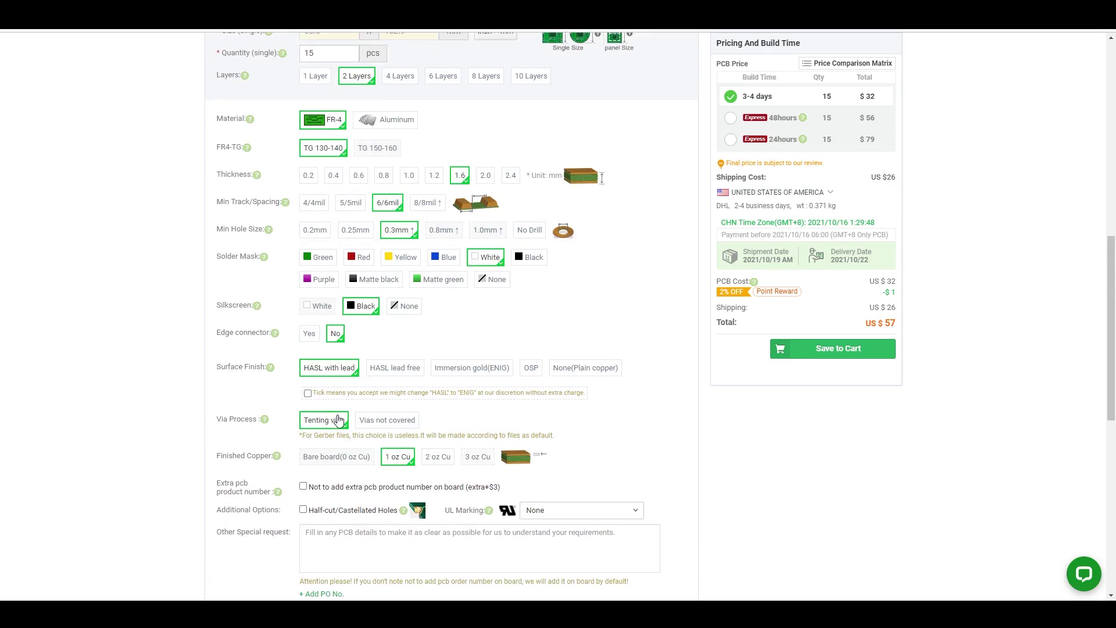
scroll(487, 443, "down", 2)
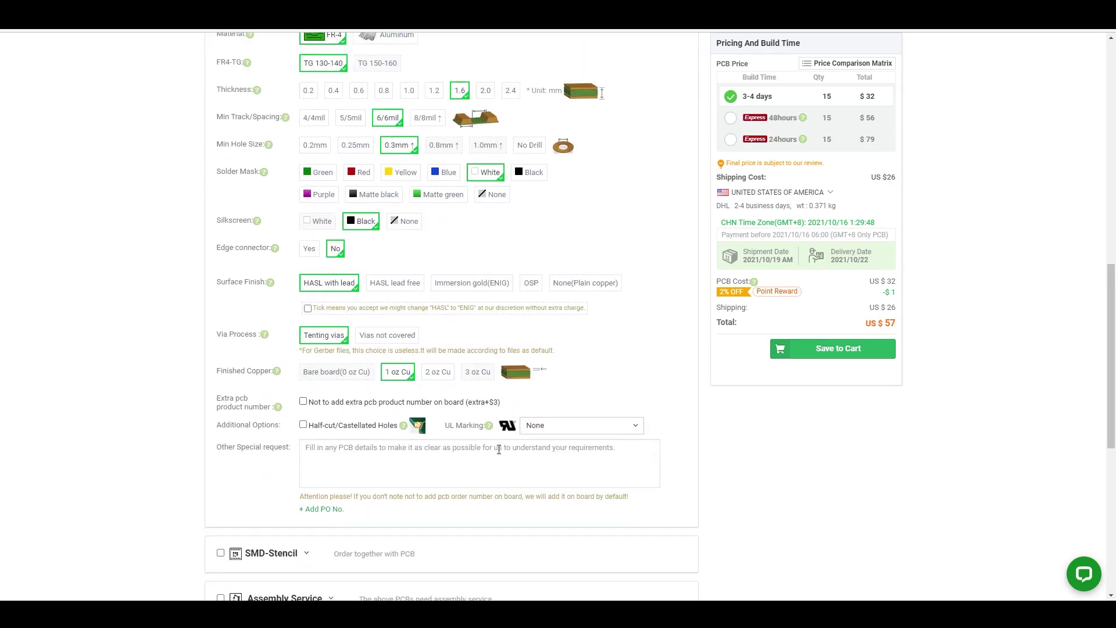
scroll(498, 450, "down", 2)
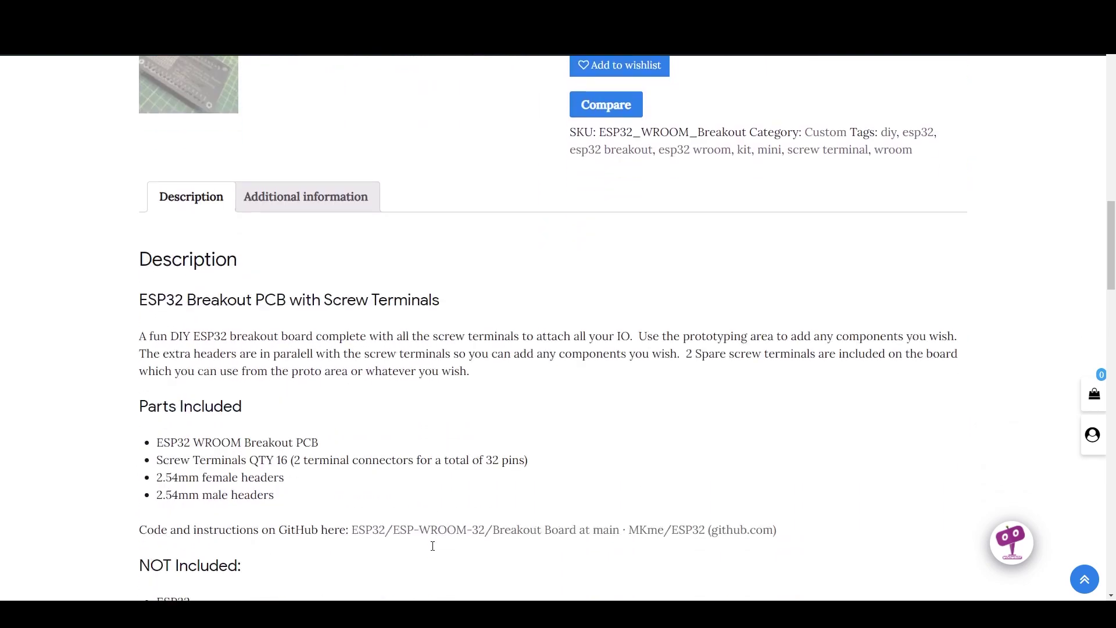
scroll(433, 547, "down", 5)
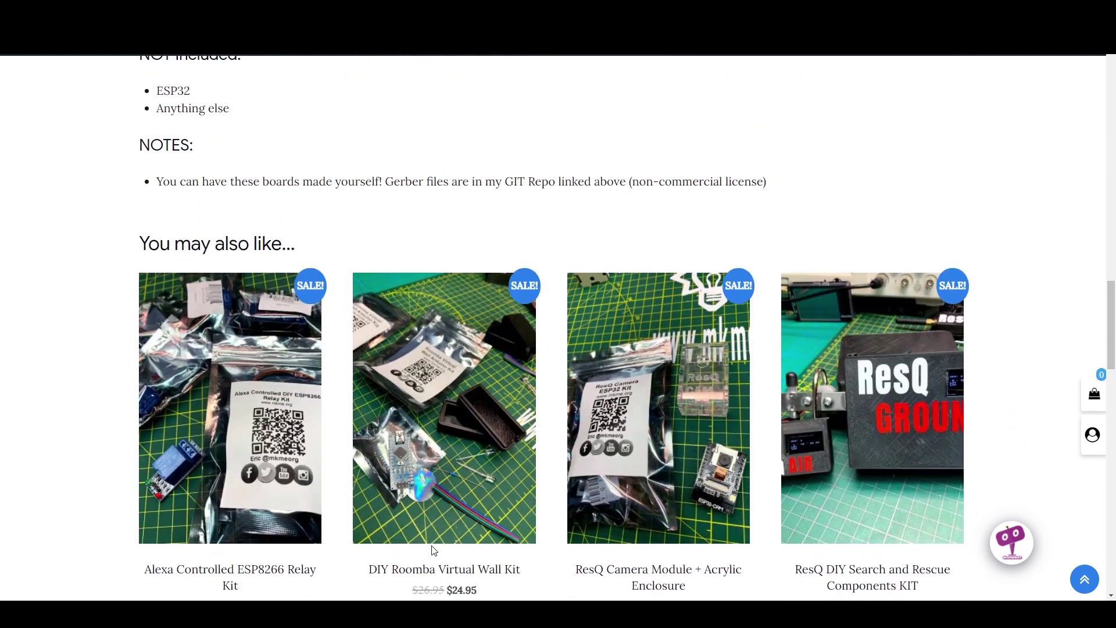